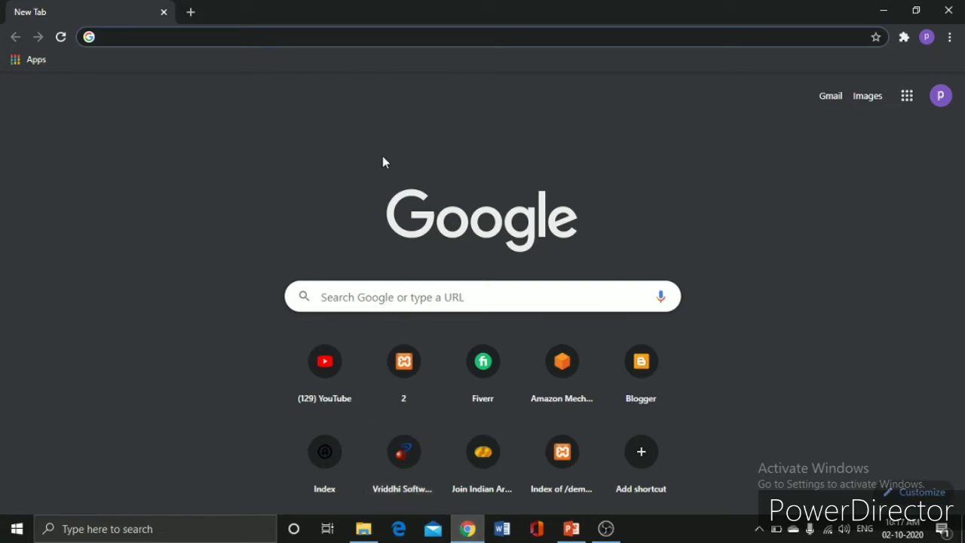
# - Open the wordpress.org website
pyautogui.click(254, 33)
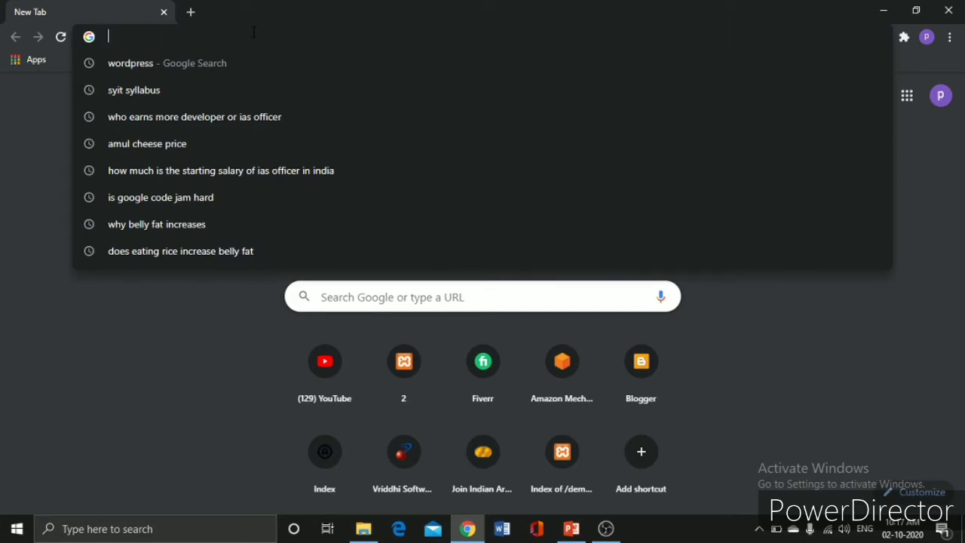
pyautogui.write('wordpress.com')
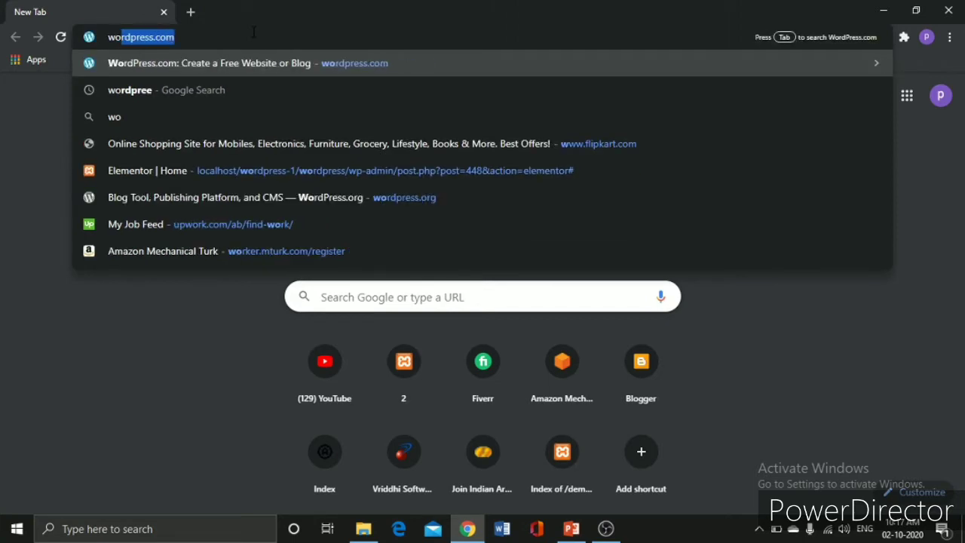
pyautogui.press('Right')
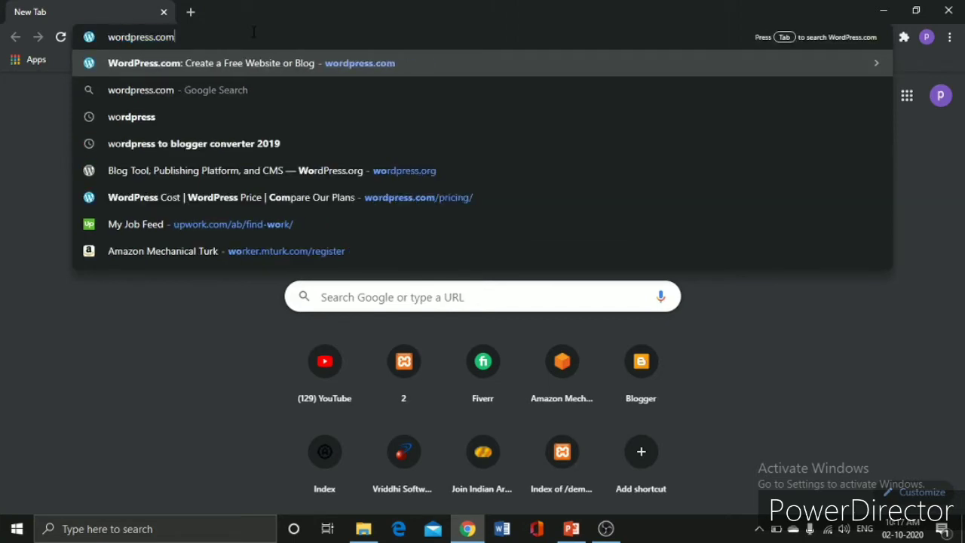
pyautogui.press('BackSpace')
pyautogui.press('BackSpace')
pyautogui.press('BackSpace')
pyautogui.write('org')
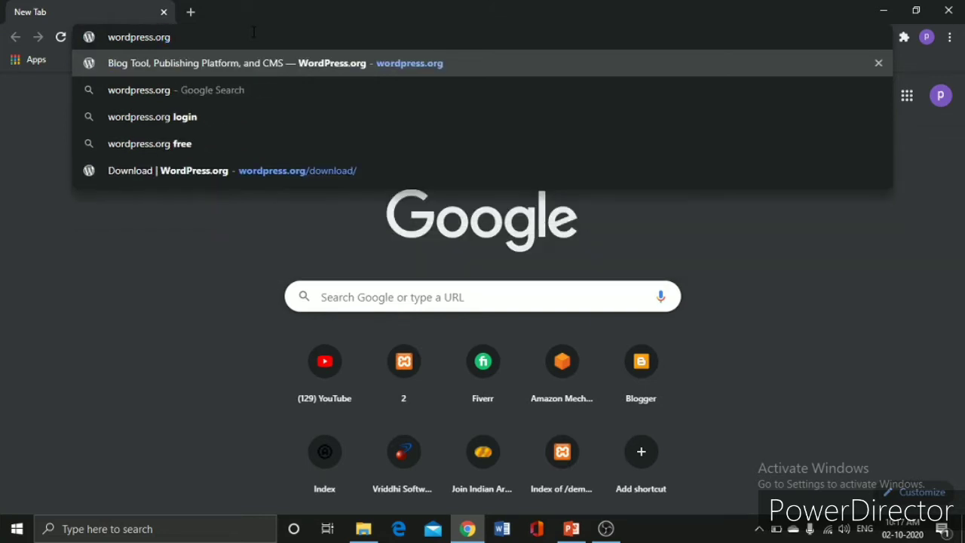
pyautogui.press('Return')
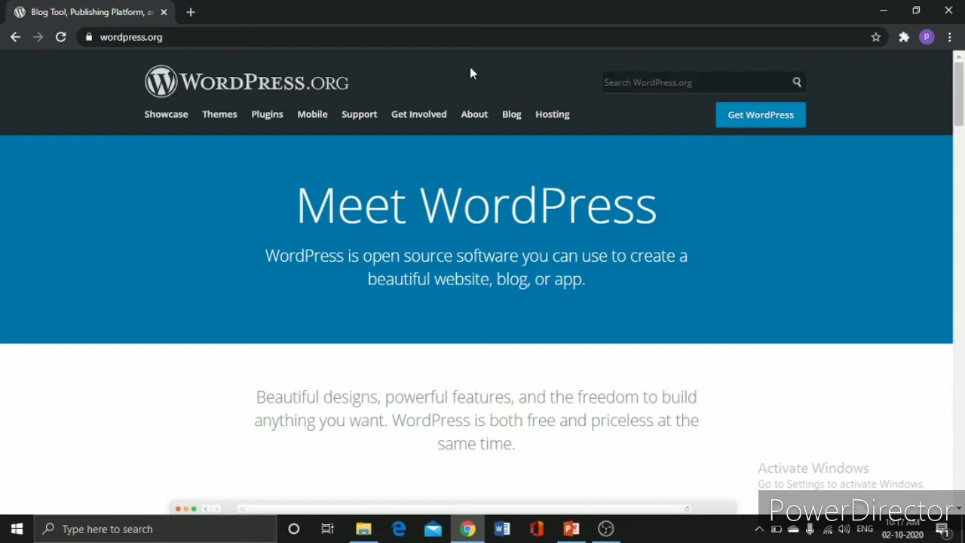
# - Open the wordpress.com website in a new browser tab
pyautogui.click(191, 12)
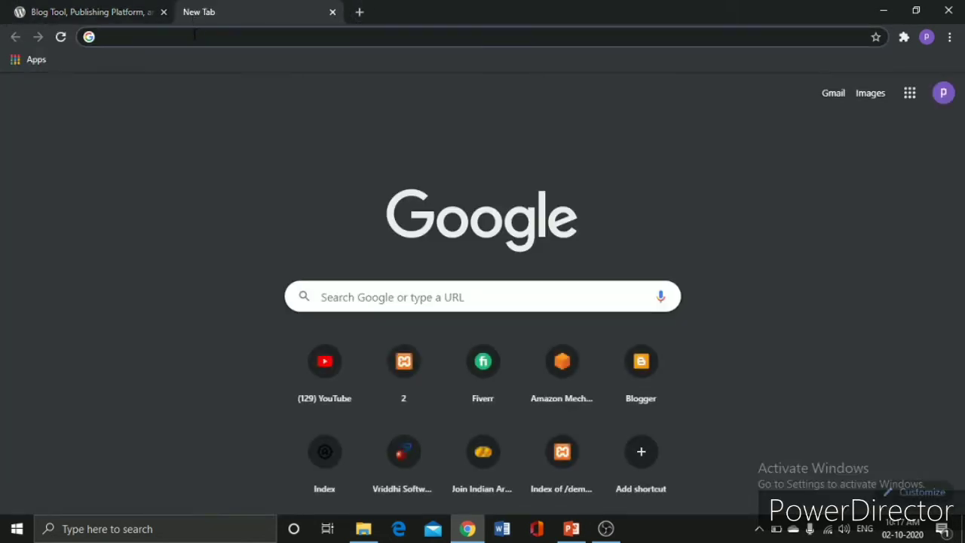
pyautogui.write('w')
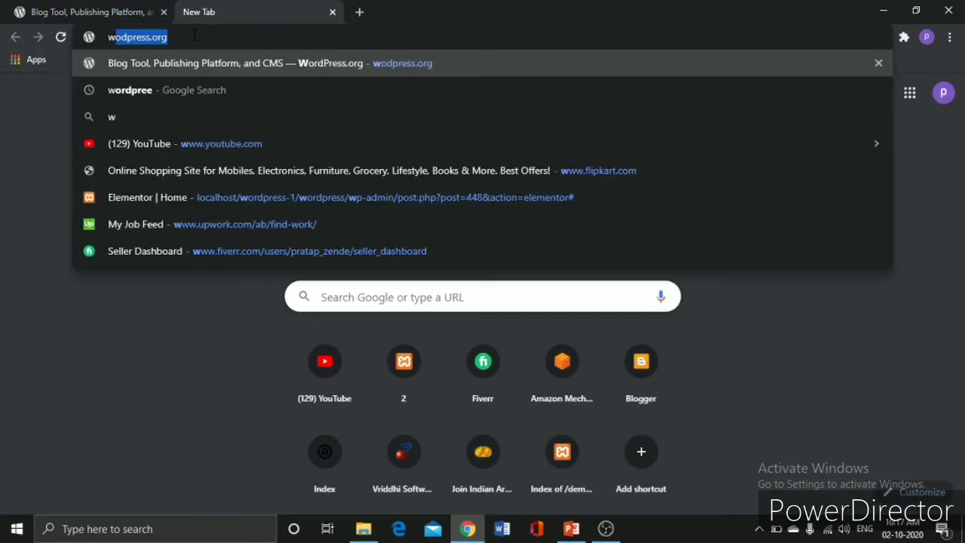
pyautogui.press('Right')
pyautogui.press('BackSpace')
pyautogui.press('BackSpace')
pyautogui.press('BackSpace')
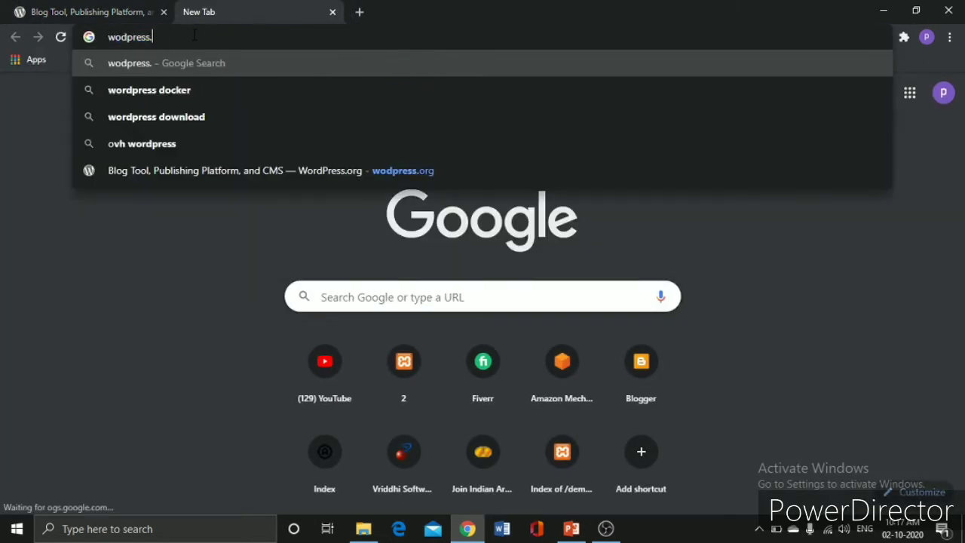
pyautogui.write('com')
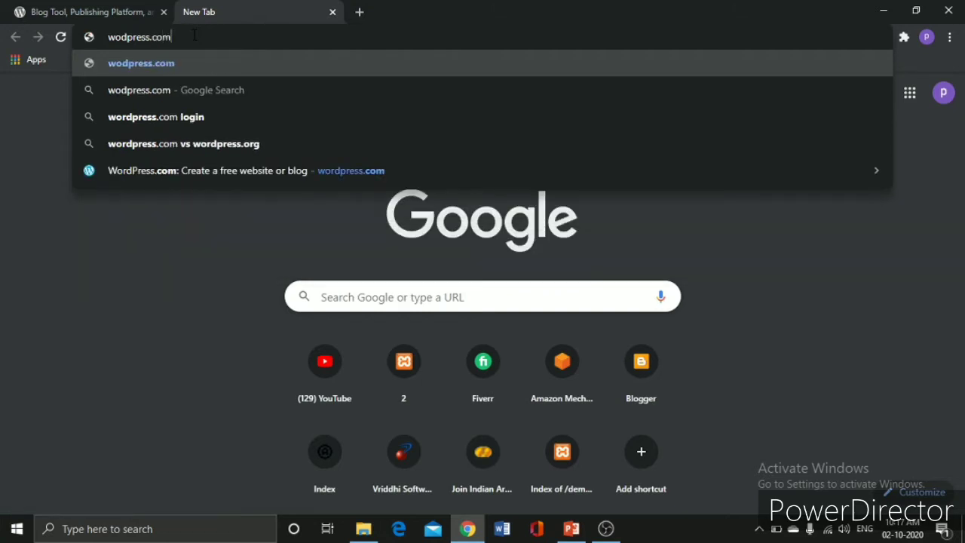
pyautogui.press('Return')
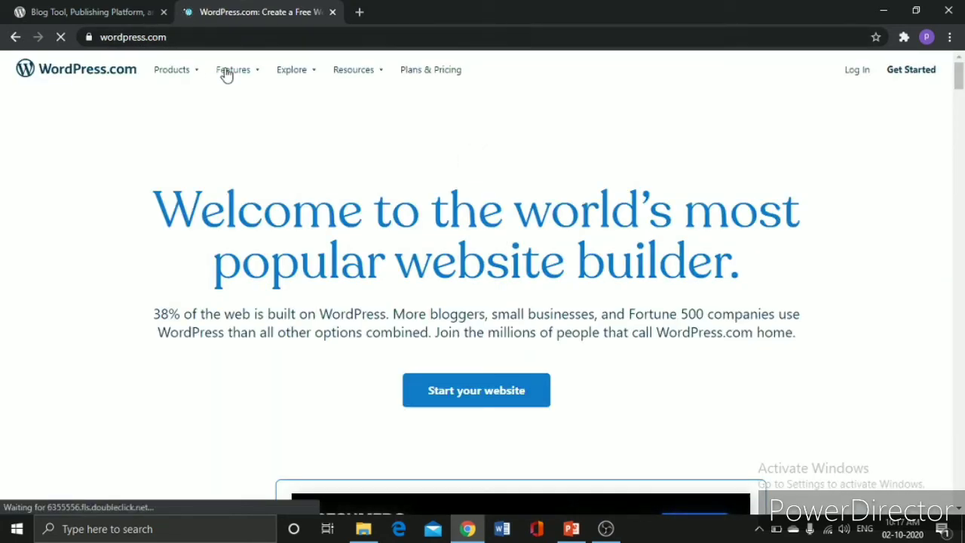
# - Review the WordPress.com plans and pricing page, and close its tab
pyautogui.moveTo(225, 72)
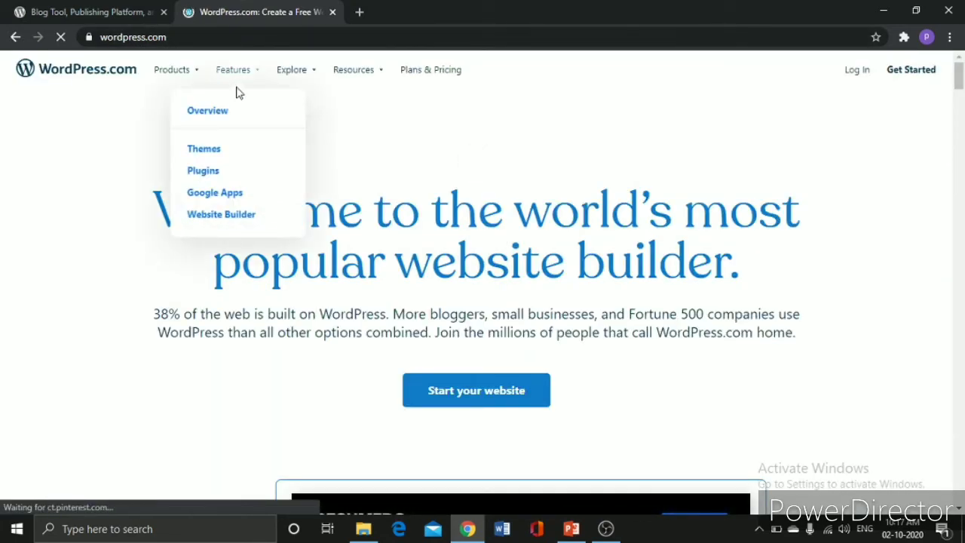
pyautogui.click(413, 75)
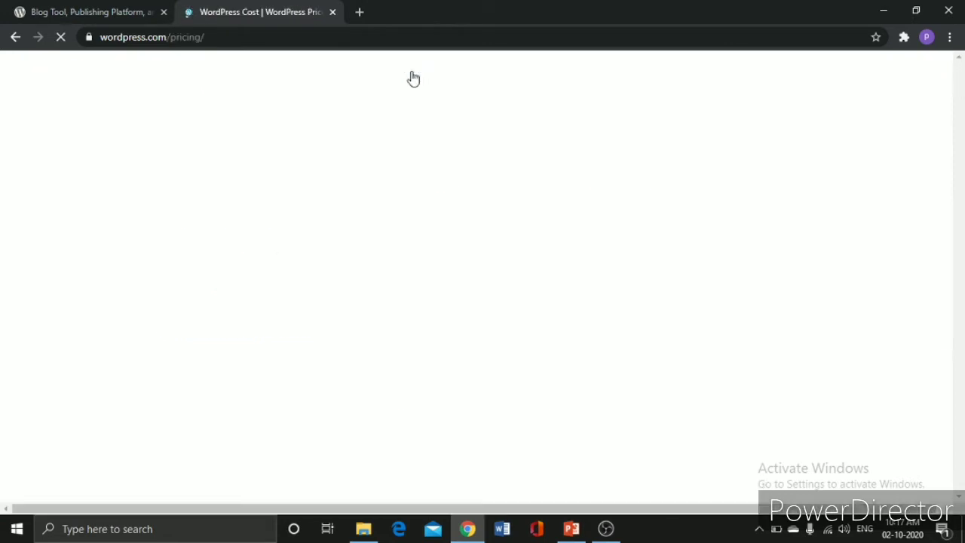
pyautogui.scroll(-4, 474, 170)
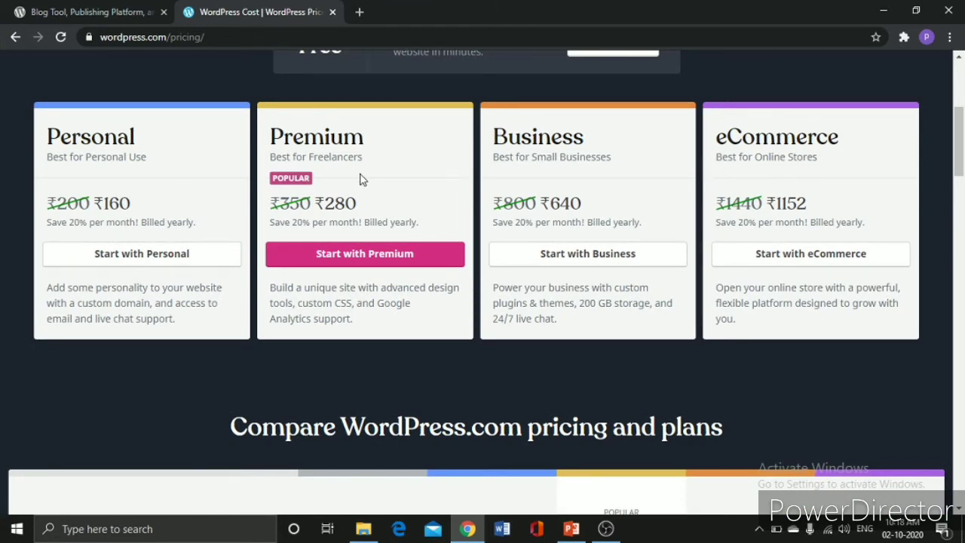
pyautogui.click(333, 13)
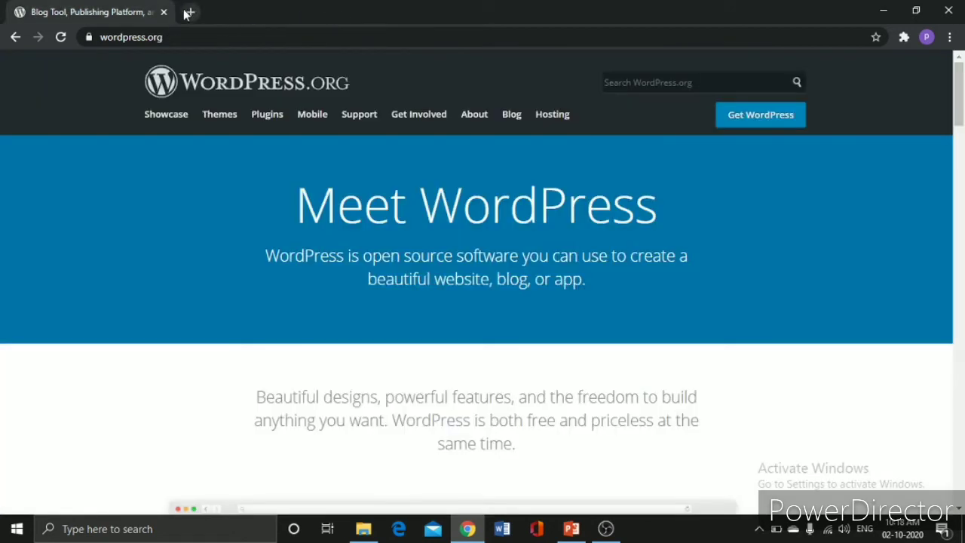
# - Open the Get WordPress page on wordpress.org and bring the WordPress 5.5.1 download into view
pyautogui.moveTo(359, 114)
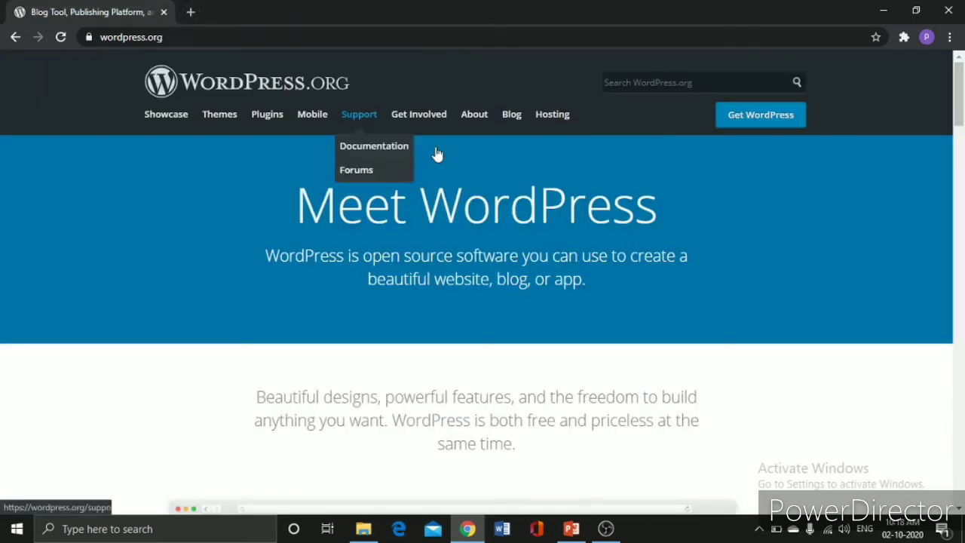
pyautogui.click(749, 121)
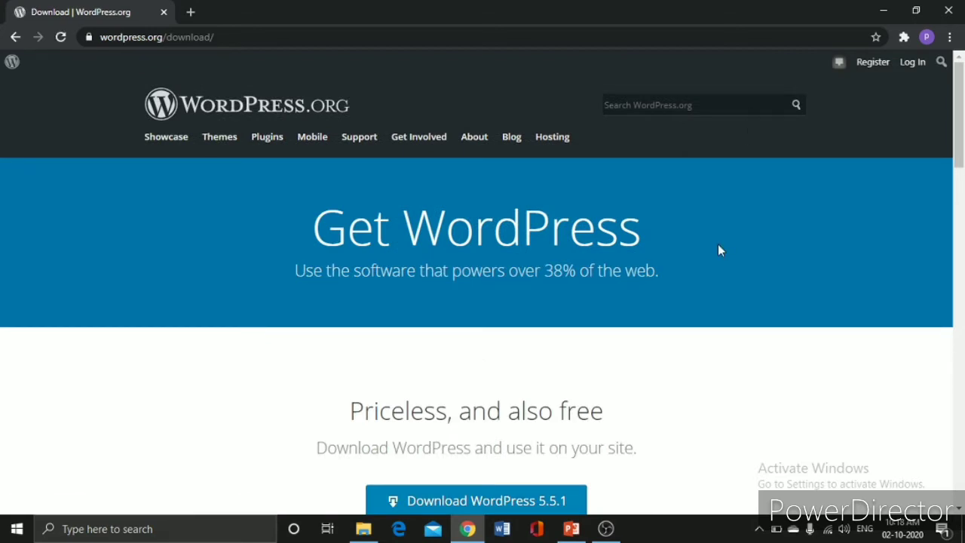
pyautogui.scroll(-2, 720, 249)
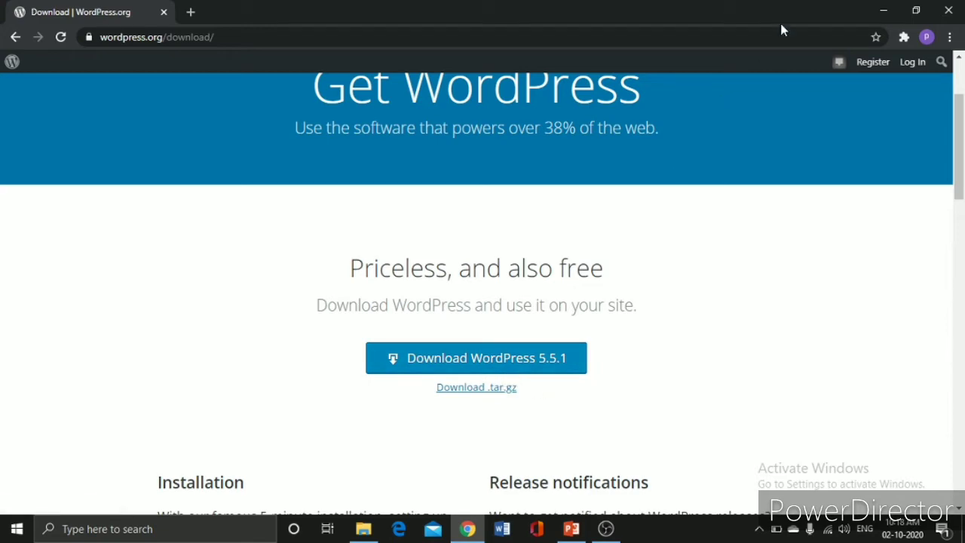
# - Switch to File Explorer and locate the wordpress-5.5.1 zip file in the Downloads folder
pyautogui.click(883, 11)
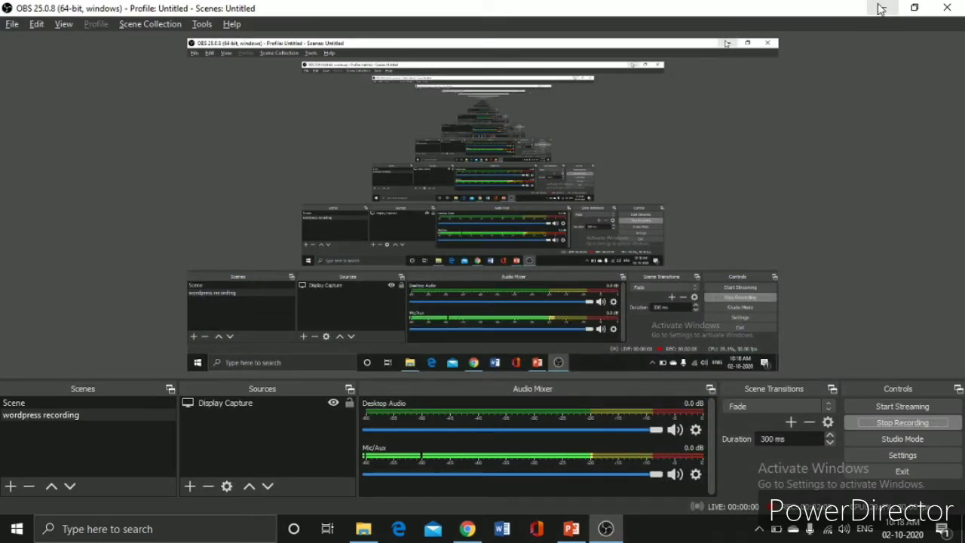
pyautogui.click(883, 9)
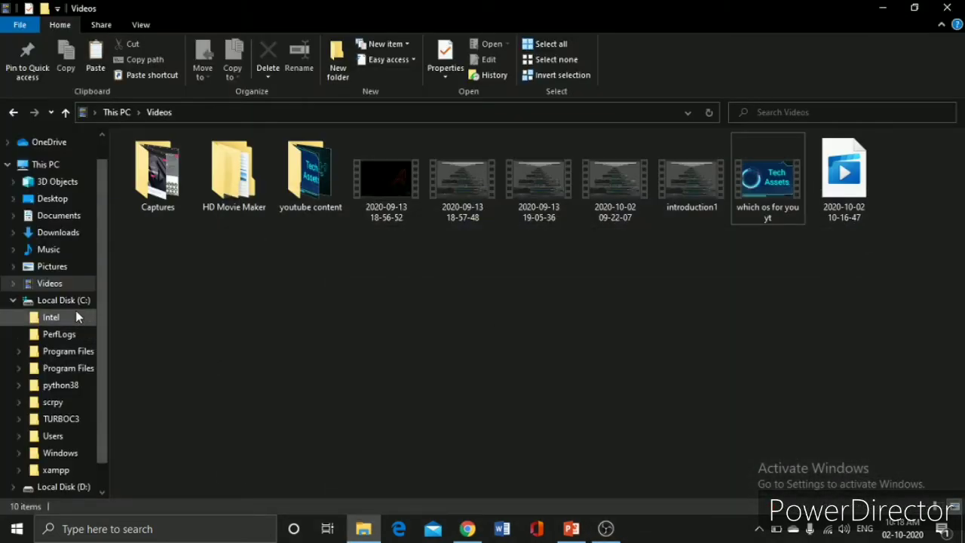
pyautogui.click(59, 232)
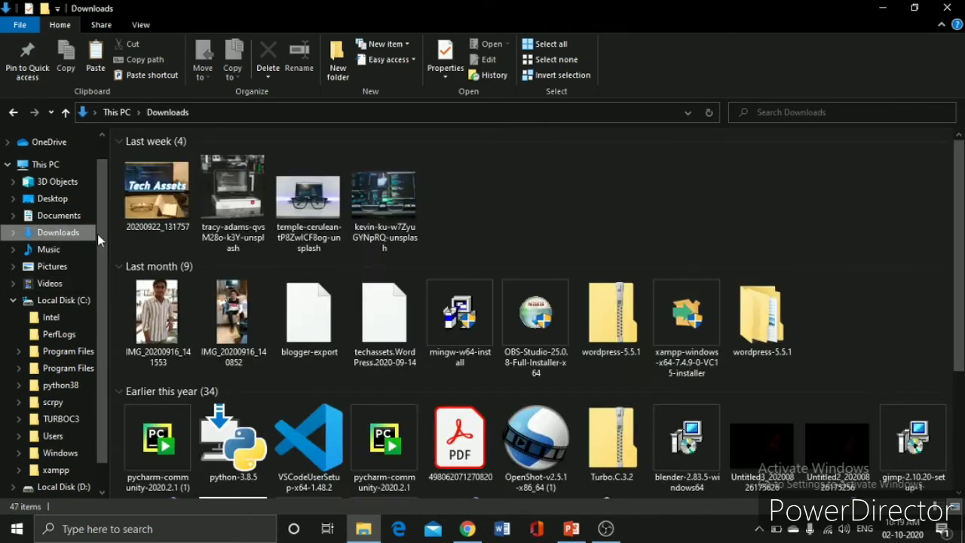
pyautogui.scroll(-3, 339, 257)
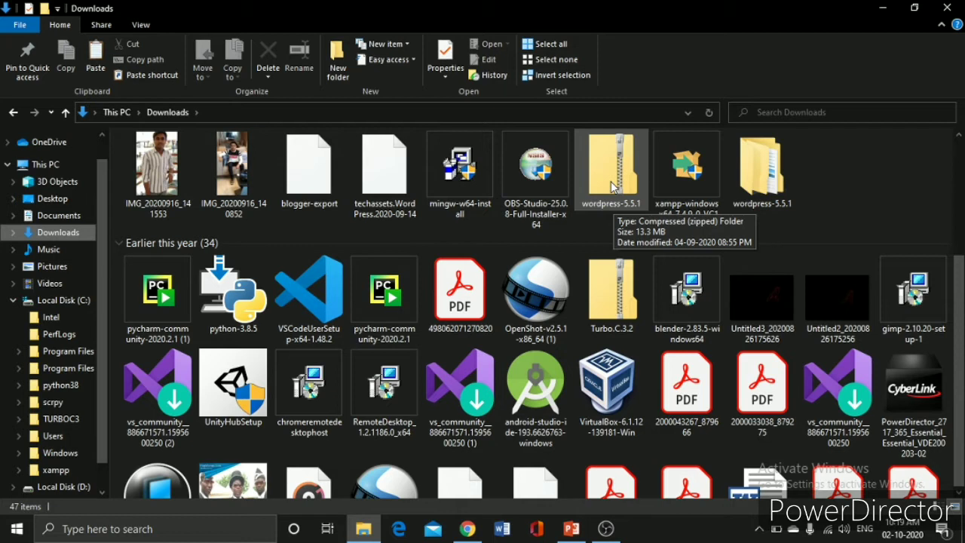
# - Switch to Chrome, search for "download xampp" in a new tab, and open the apachefriends.org download page at the XAMPP for Windows versions
pyautogui.click(461, 532)
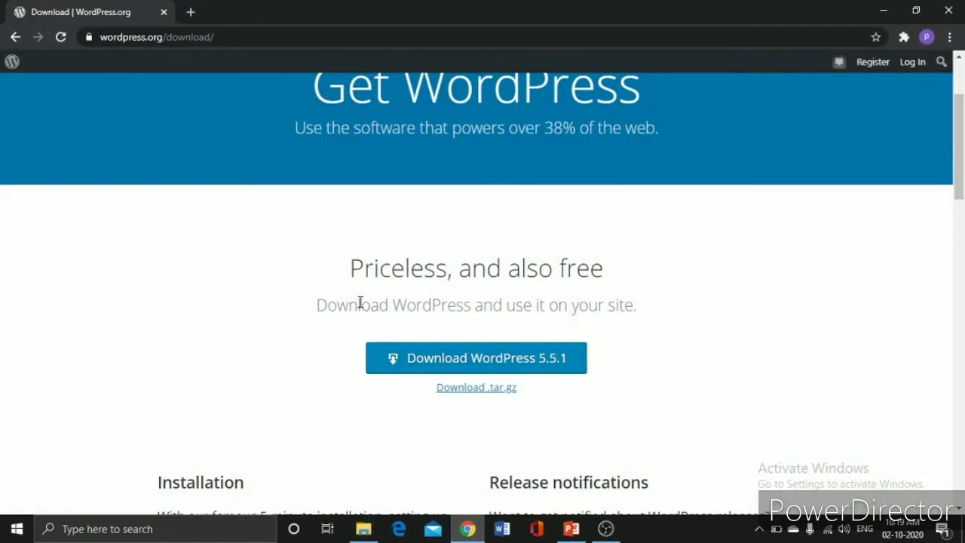
pyautogui.click(190, 12)
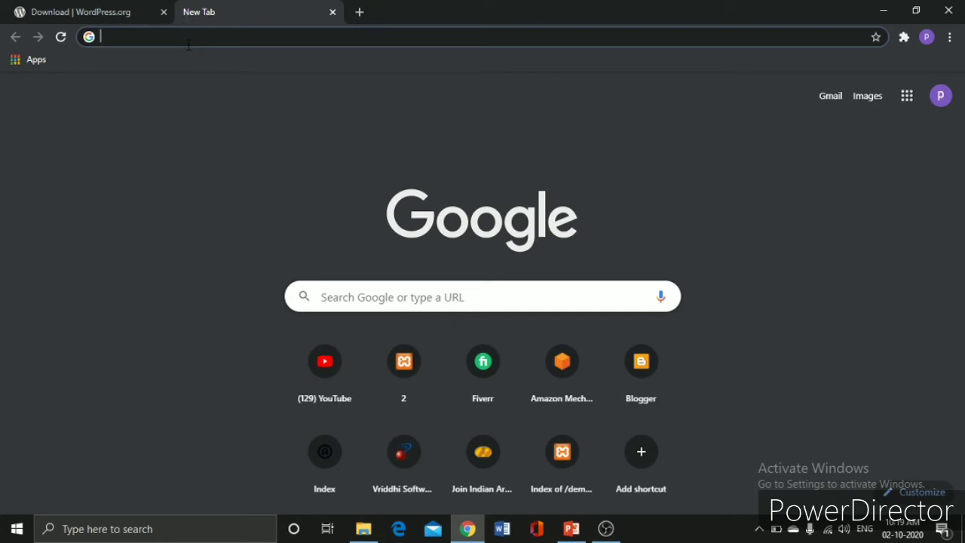
pyautogui.write('download xampp')
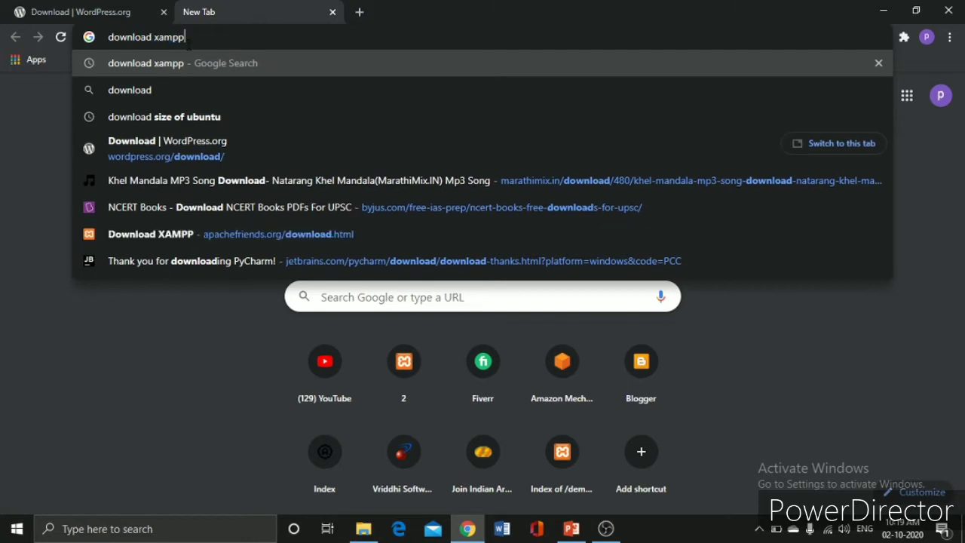
pyautogui.press('Return')
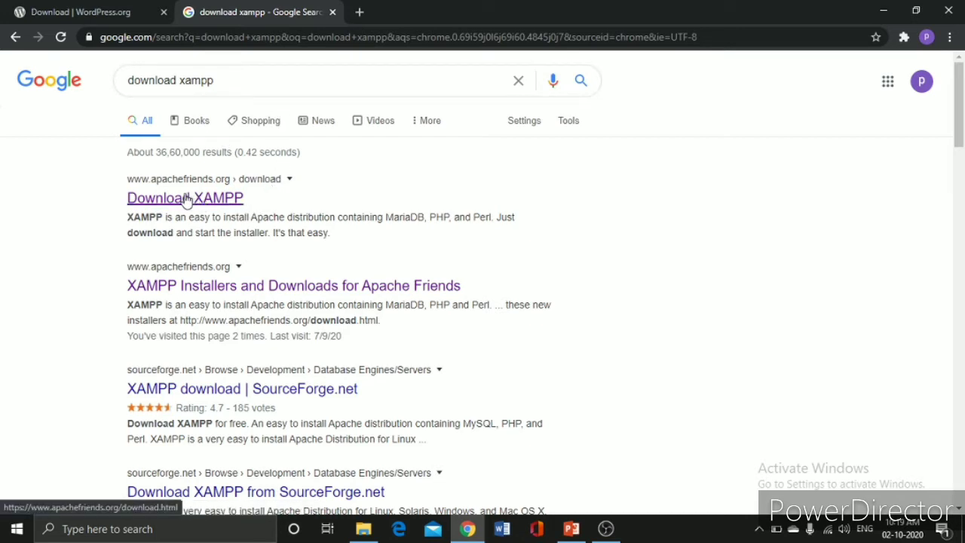
pyautogui.click(234, 197)
pyautogui.scroll(-2, 233, 198)
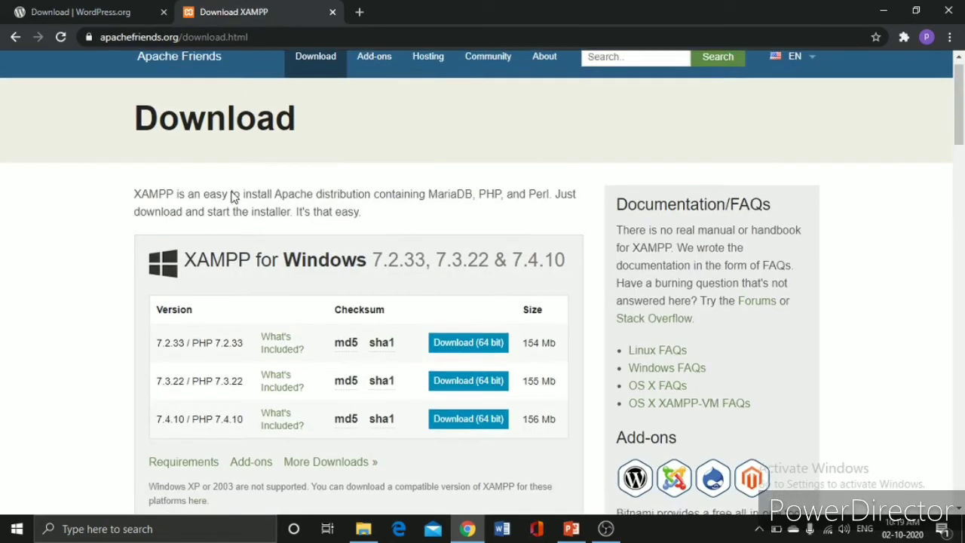
pyautogui.scroll(-1, 234, 197)
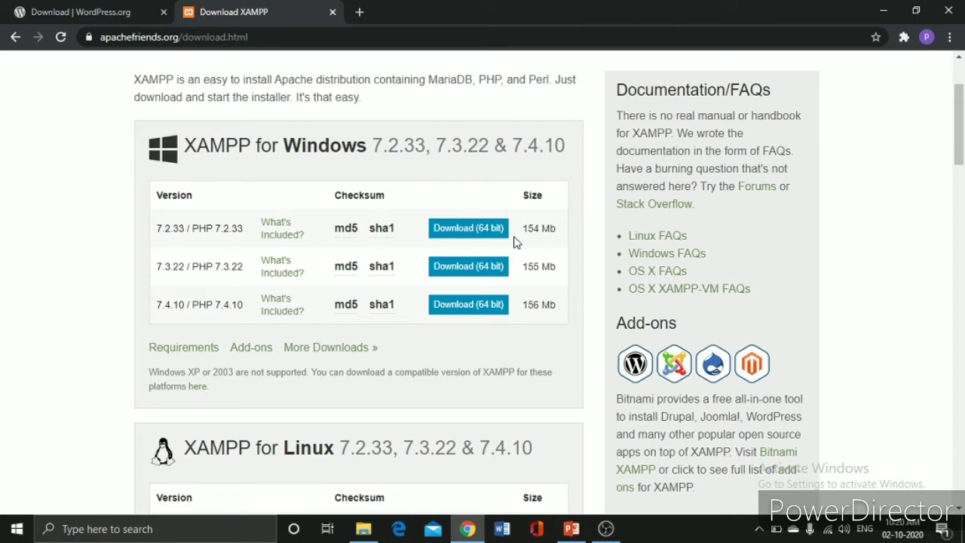
# - Switch to File Explorer and copy the extracted wordpress-5.5.1 folder from Downloads
pyautogui.click(882, 9)
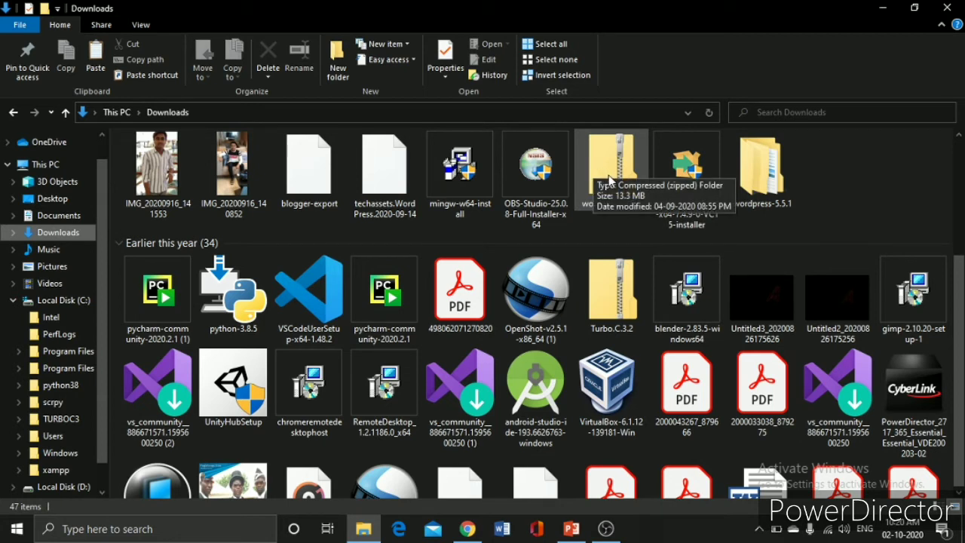
pyautogui.rightClick(779, 185)
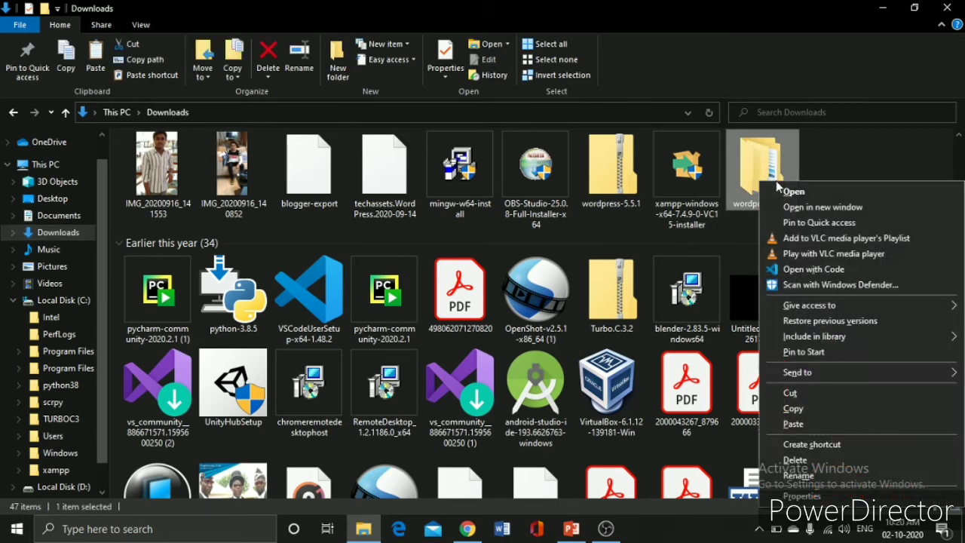
pyautogui.click(833, 406)
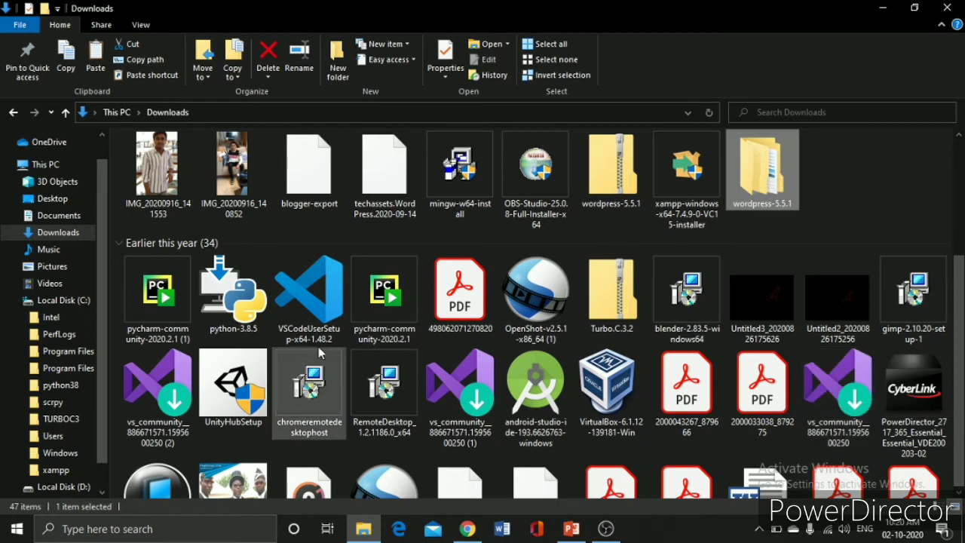
# - Paste the copied wordpress-5.5.1 folder into the htdocs folder of xampp on Local Disk (C:)
pyautogui.click(63, 303)
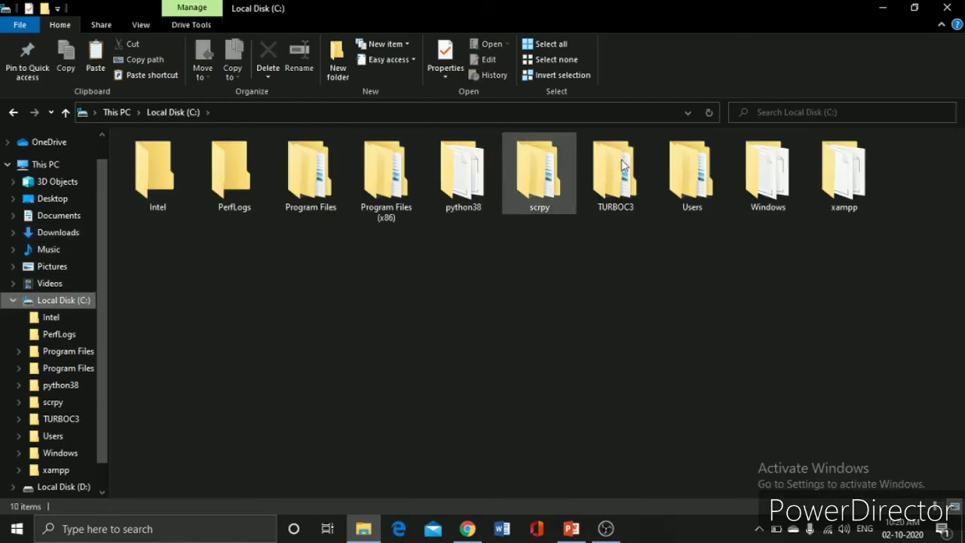
pyautogui.click(839, 188)
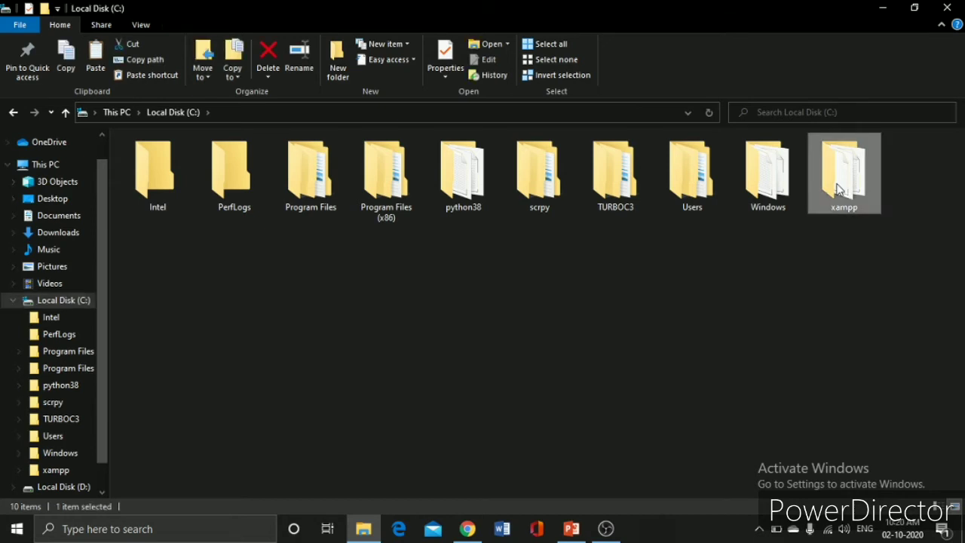
pyautogui.doubleClick(839, 189)
pyautogui.click(526, 189)
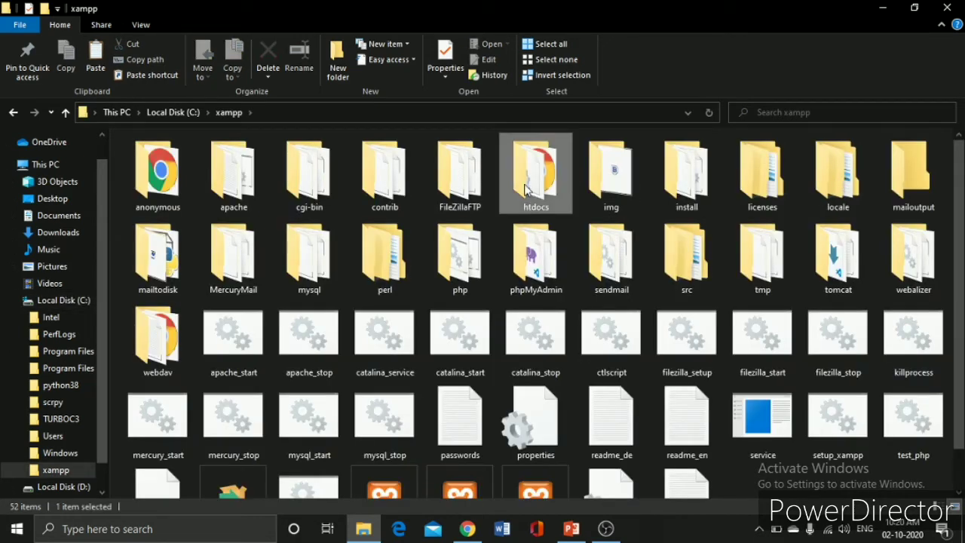
pyautogui.doubleClick(526, 189)
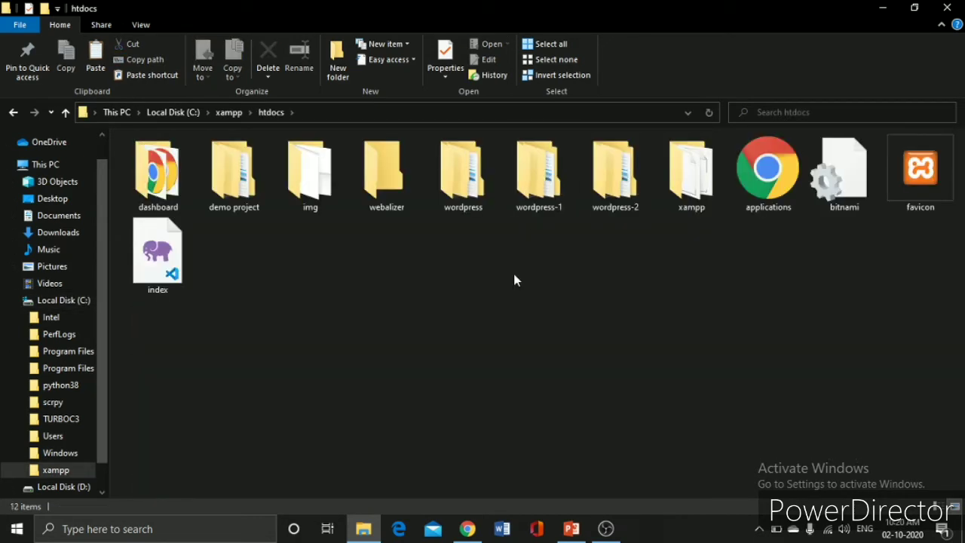
pyautogui.hotkey('ctrl', 'v')
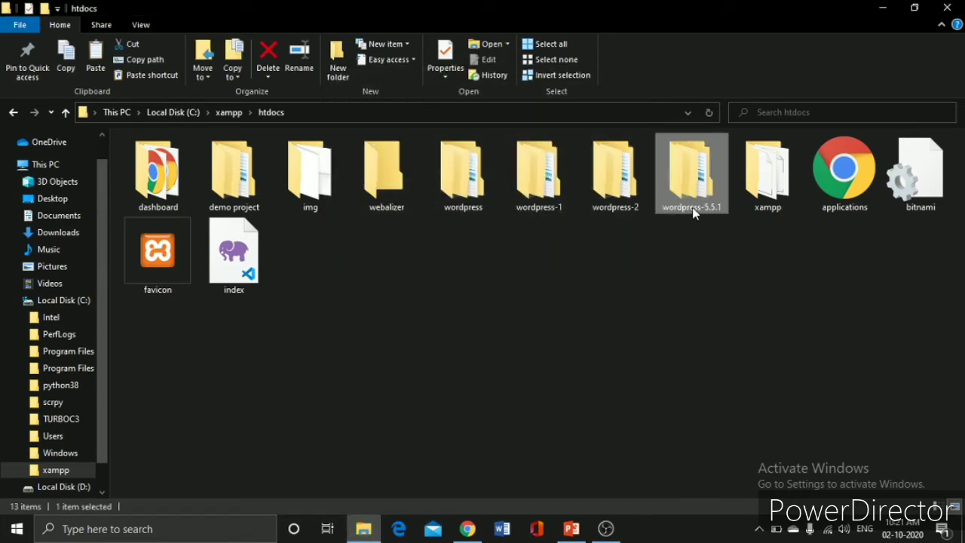
# - Rename the wordpress-5.5.1 folder in htdocs to wordpress-3
pyautogui.click(692, 207)
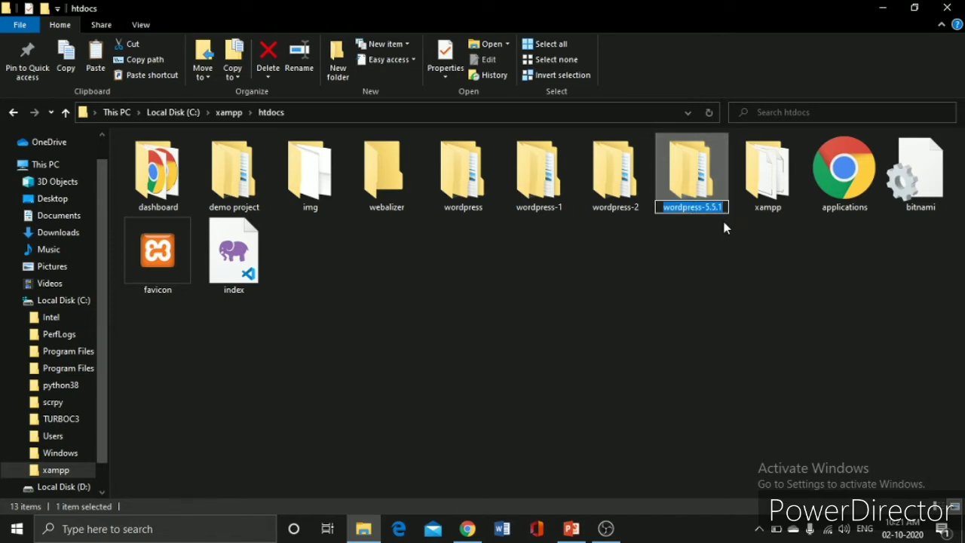
pyautogui.press('Right')
pyautogui.press('BackSpace')
pyautogui.press('BackSpace')
pyautogui.press('BackSpace')
pyautogui.press('BackSpace')
pyautogui.press('BackSpace')
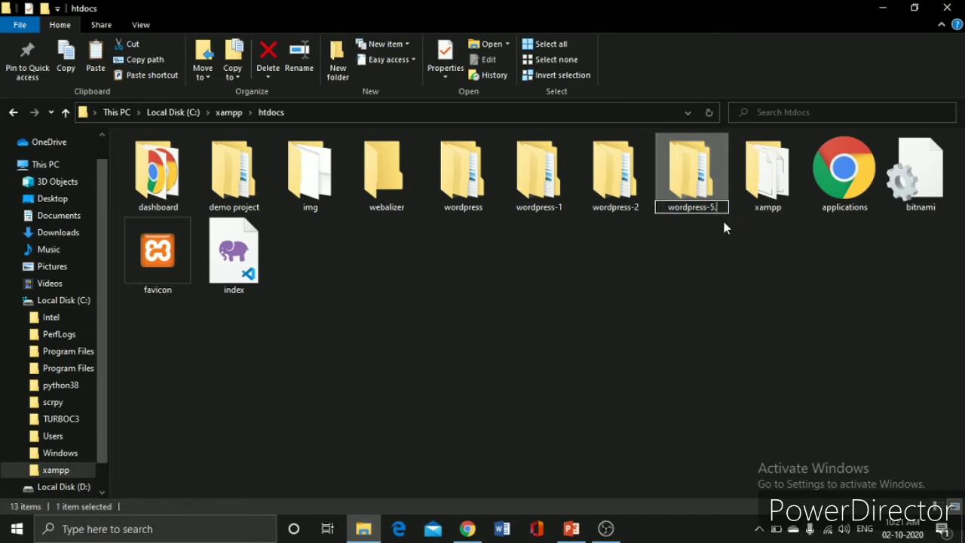
pyautogui.press('BackSpace')
pyautogui.write('-3')
pyautogui.press('Return')
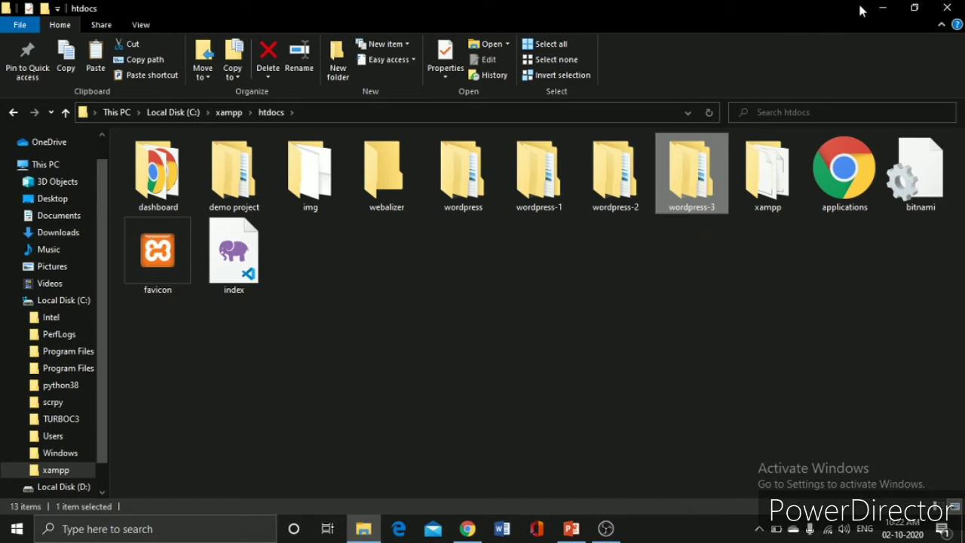
# - Minimize File Explorer, search Windows for "xa" and launch the XAMPP Control Panel
pyautogui.click(882, 8)
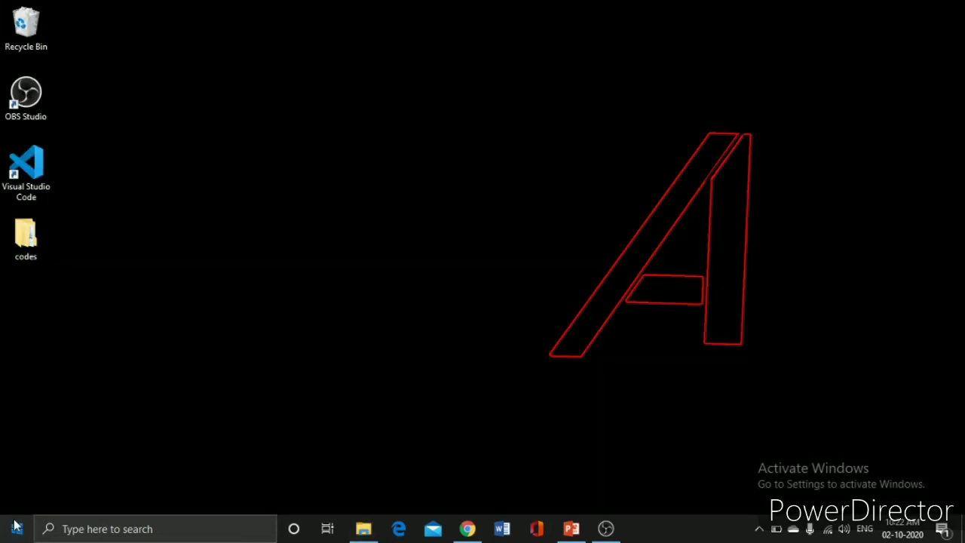
pyautogui.click(17, 526)
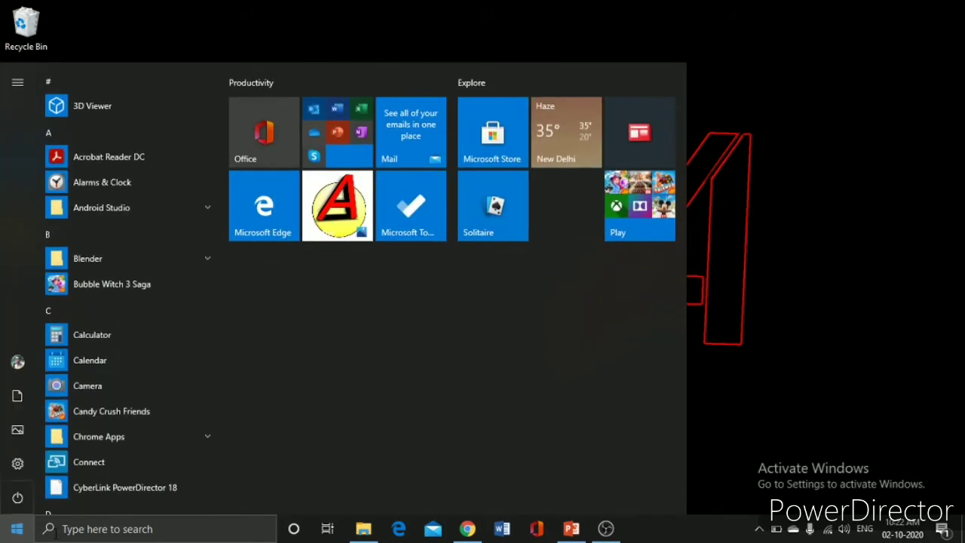
pyautogui.click(151, 531)
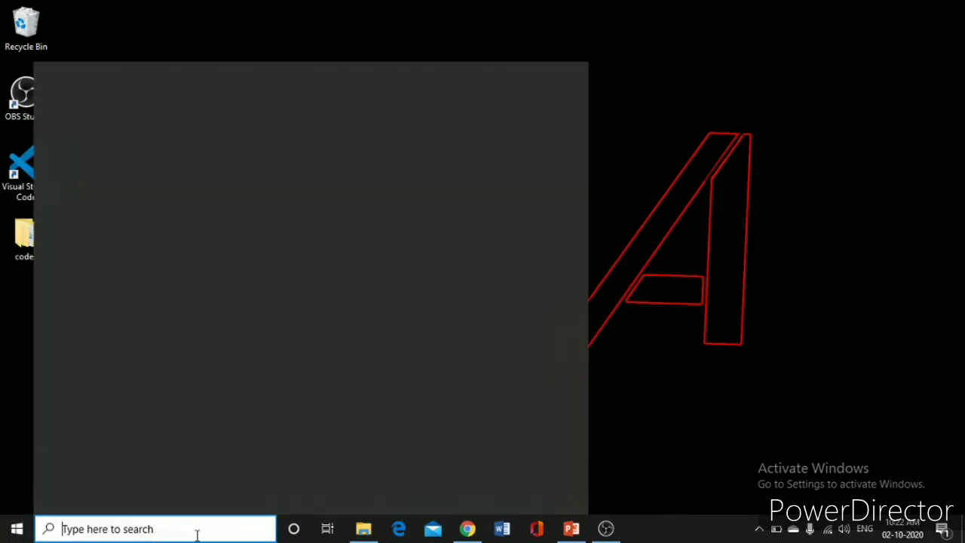
pyautogui.write('xa')
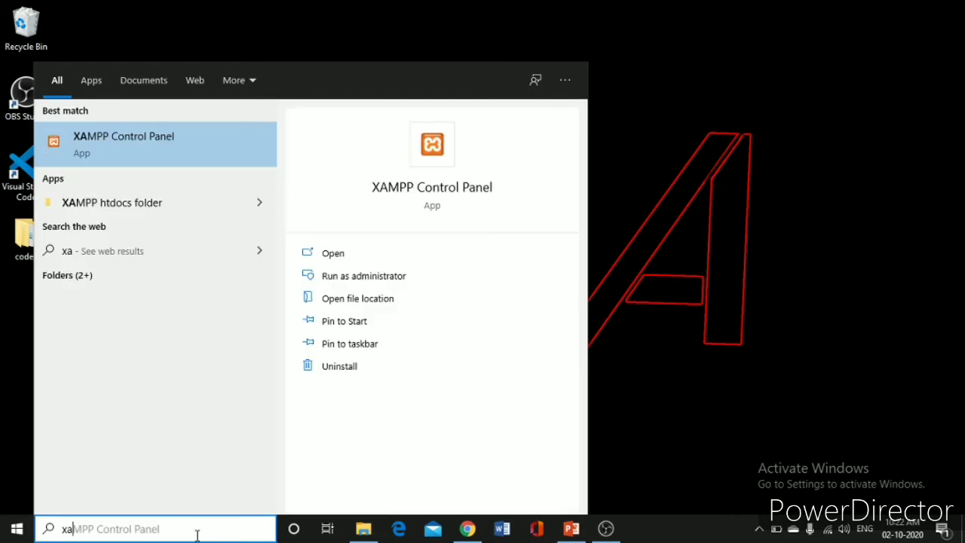
pyautogui.press('Return')
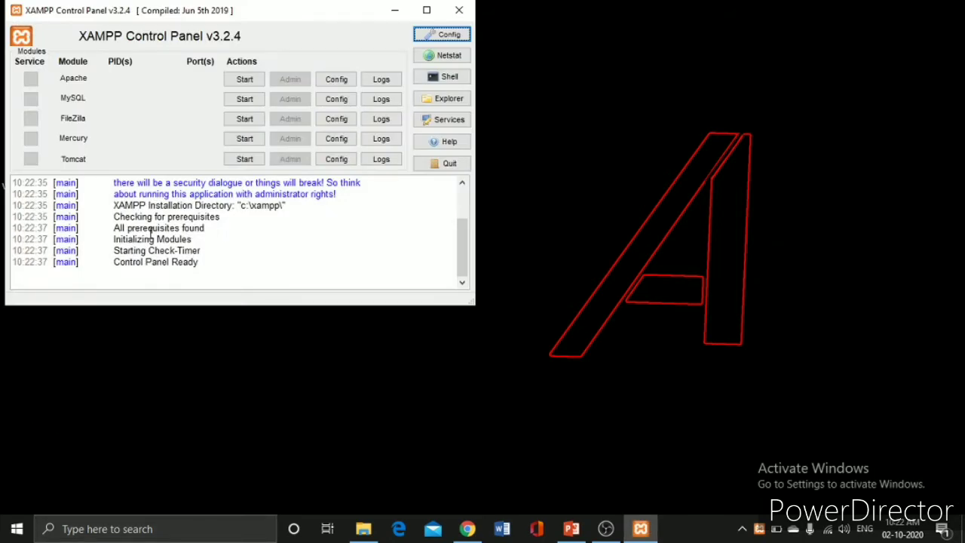
# - Start the Apache and MySQL modules in XAMPP, and minimize the control panel
pyautogui.click(244, 79)
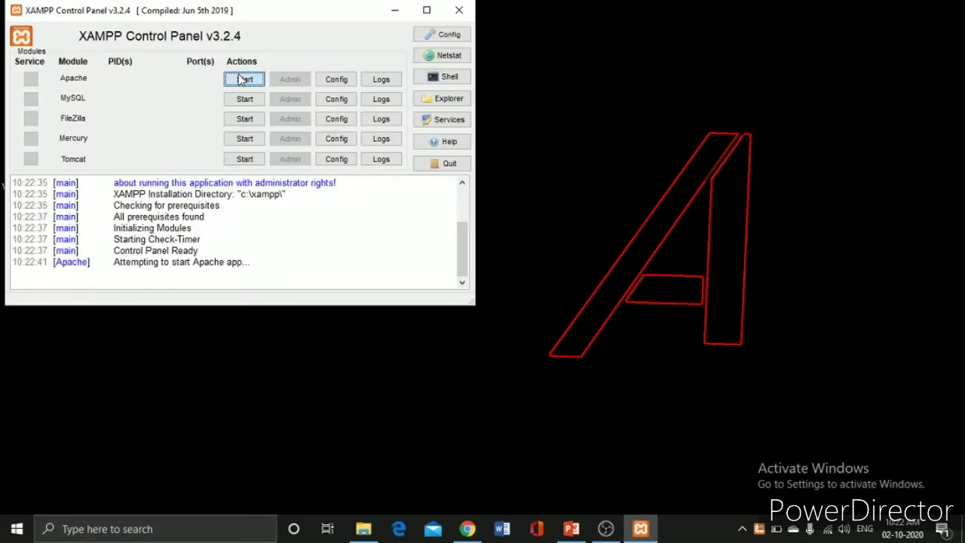
pyautogui.click(243, 100)
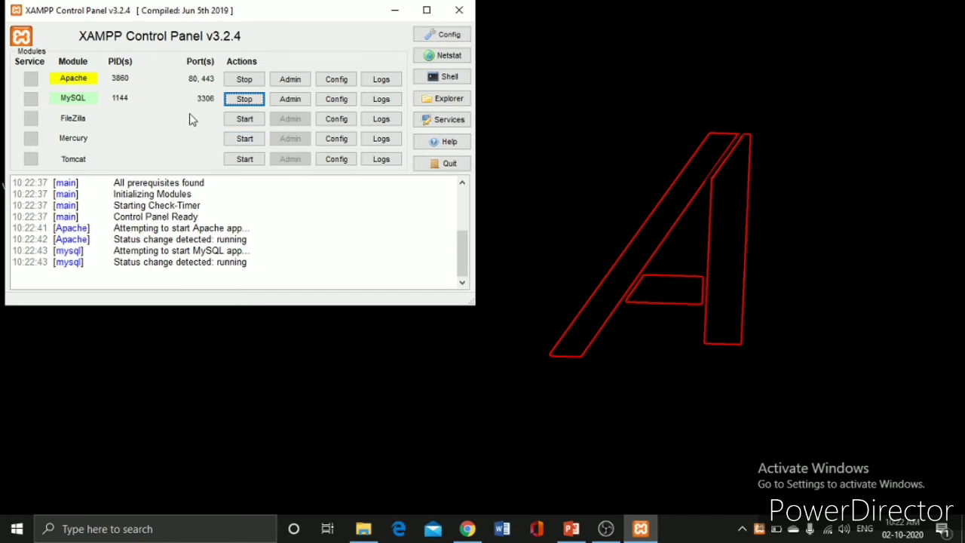
pyautogui.click(393, 10)
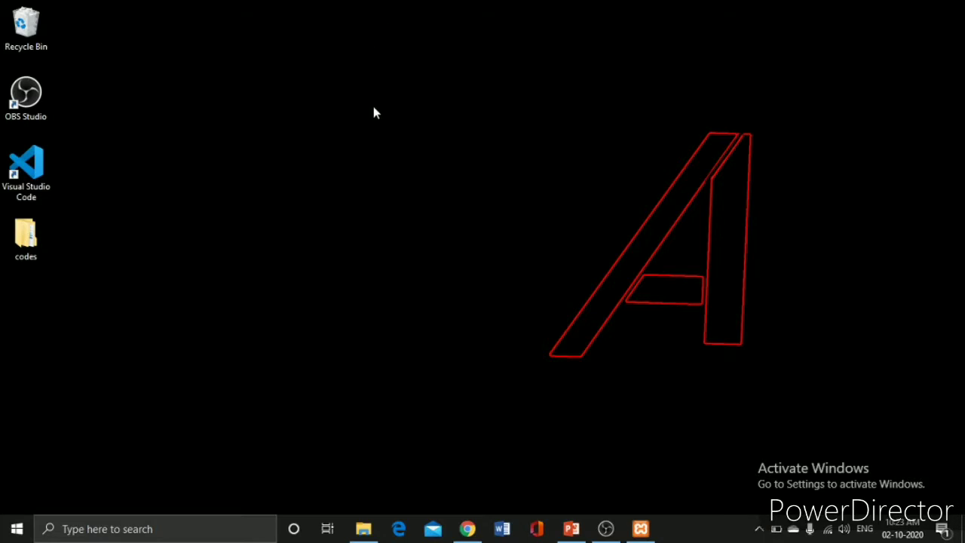
# - Switch to Chrome, open a new tab, and close the XAMPP and WordPress download tabs
pyautogui.click(468, 529)
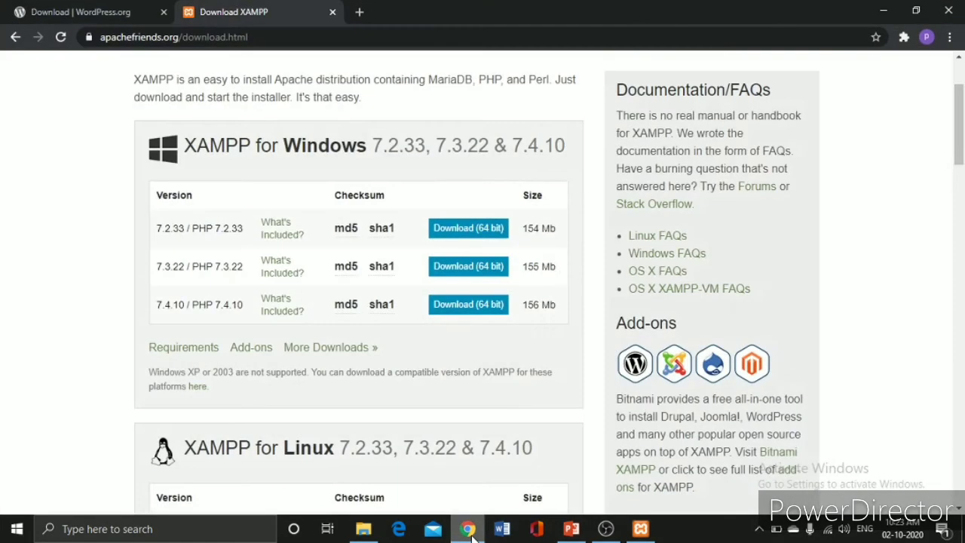
pyautogui.click(360, 11)
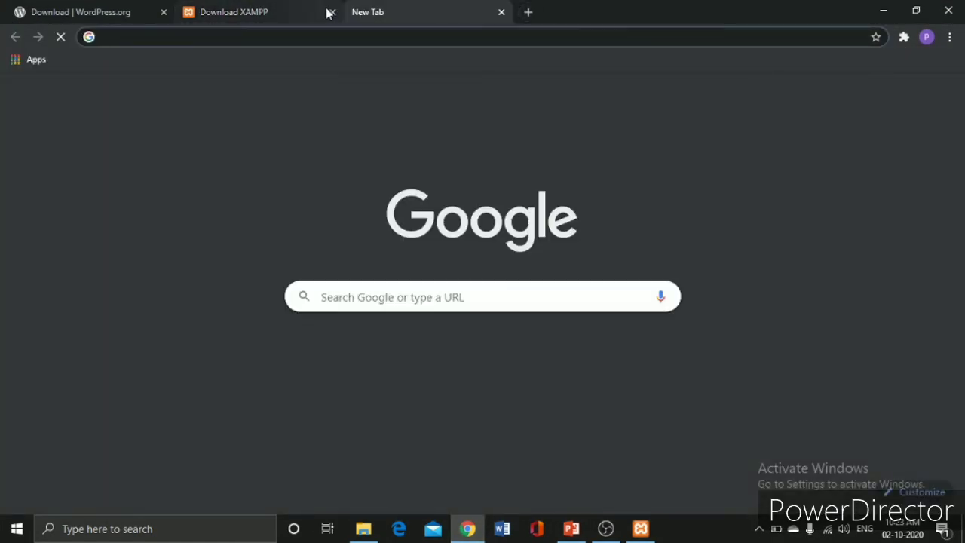
pyautogui.click(328, 12)
pyautogui.click(333, 12)
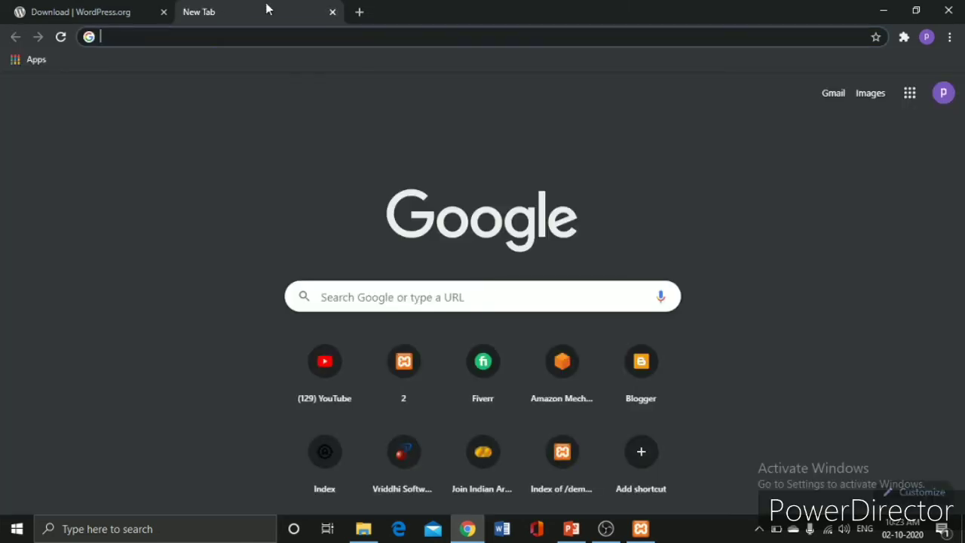
pyautogui.click(162, 12)
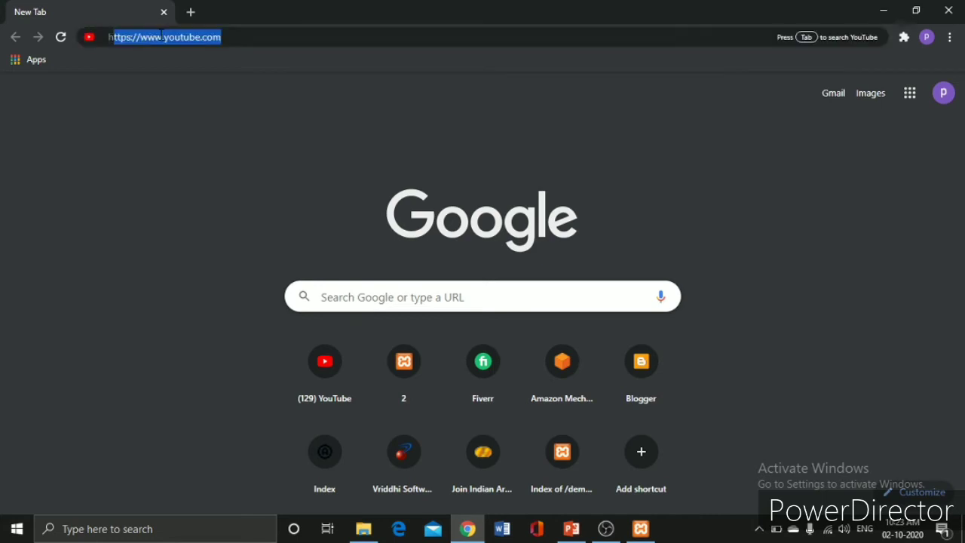
pyautogui.write('htt')
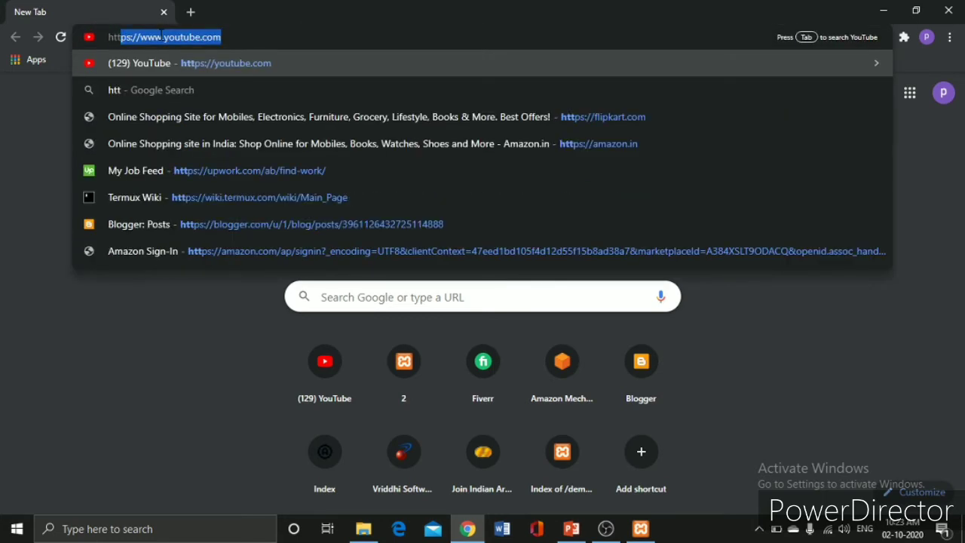
pyautogui.write('p:')
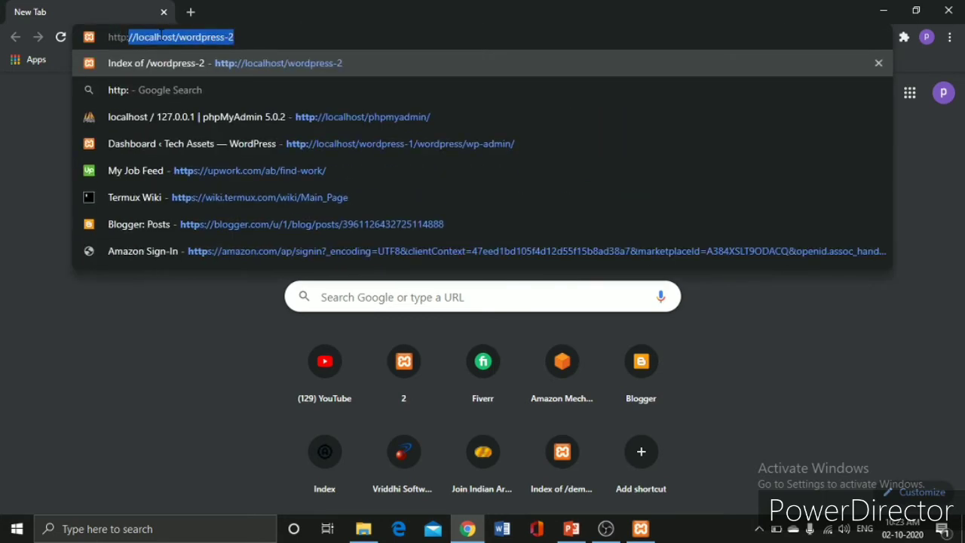
pyautogui.press('Right')
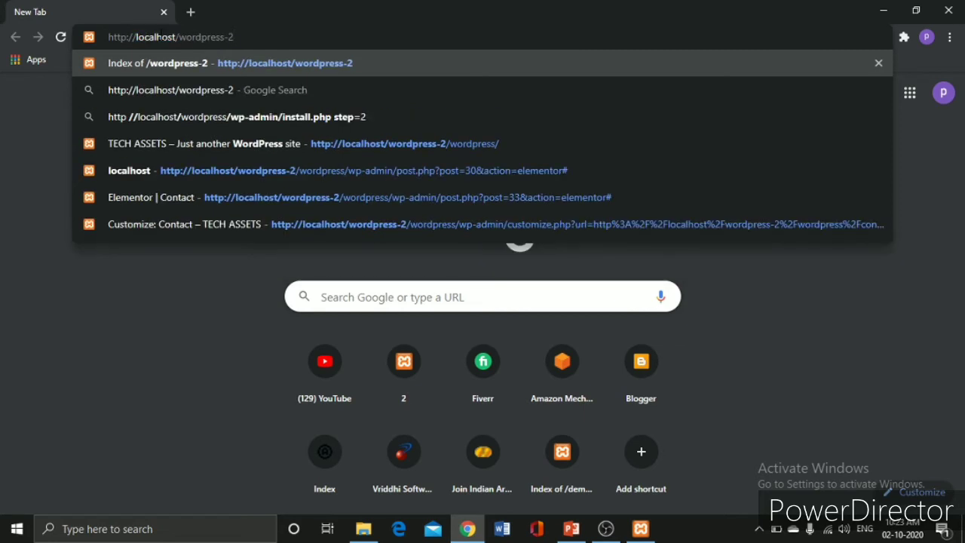
pyautogui.press('BackSpace')
pyautogui.write('3')
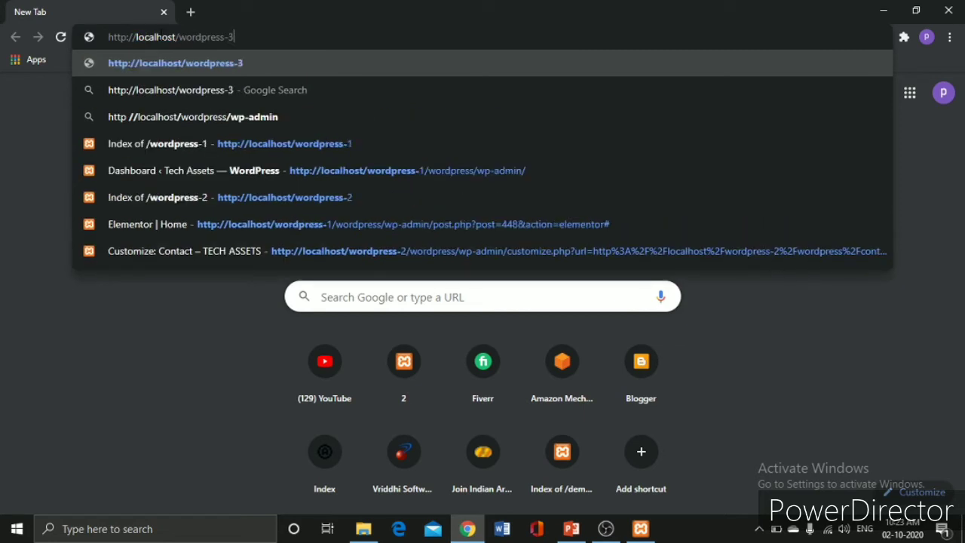
pyautogui.press('Return')
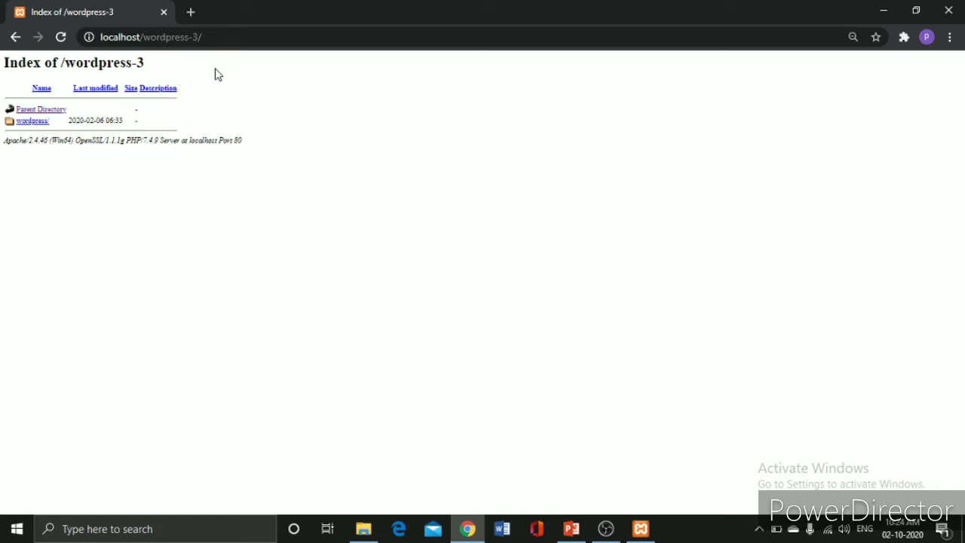
pyautogui.click(38, 124)
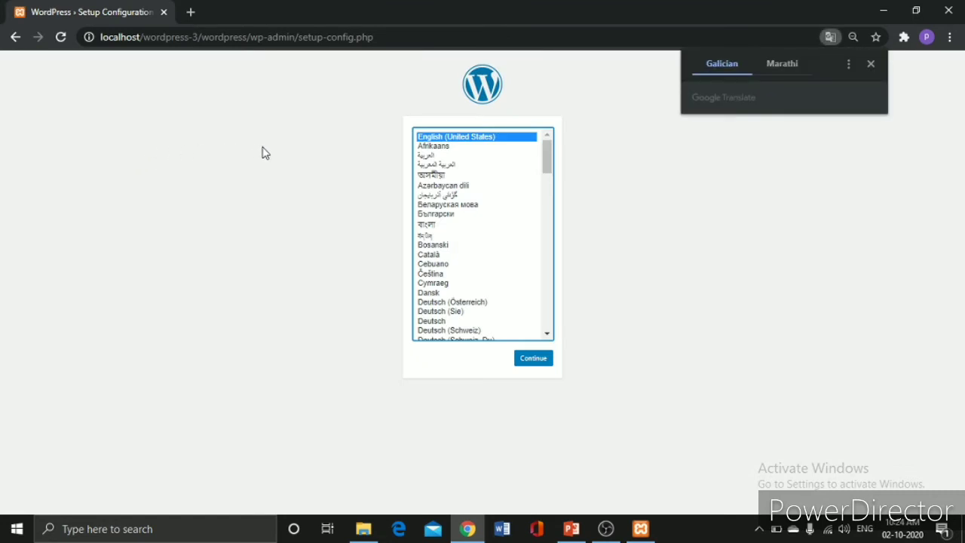
pyautogui.click(190, 13)
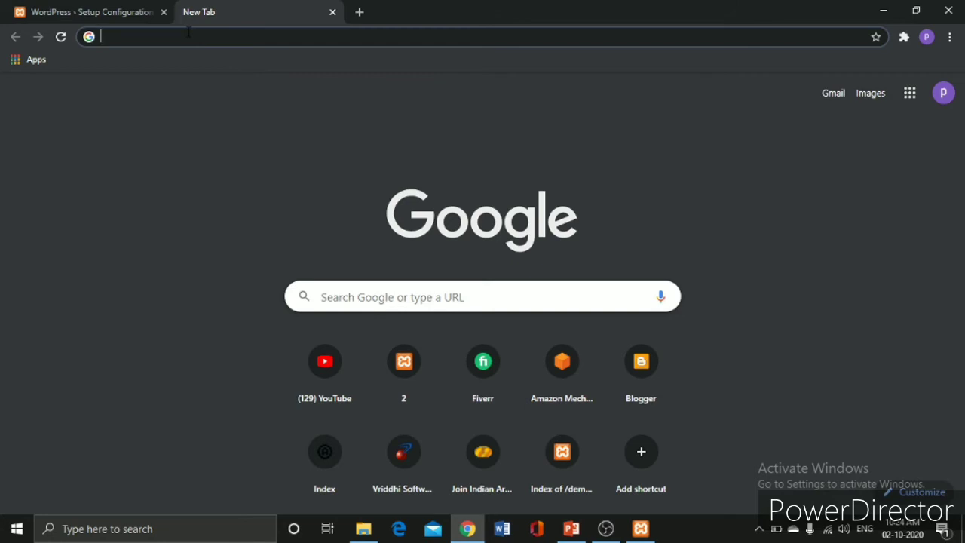
pyautogui.write('htt')
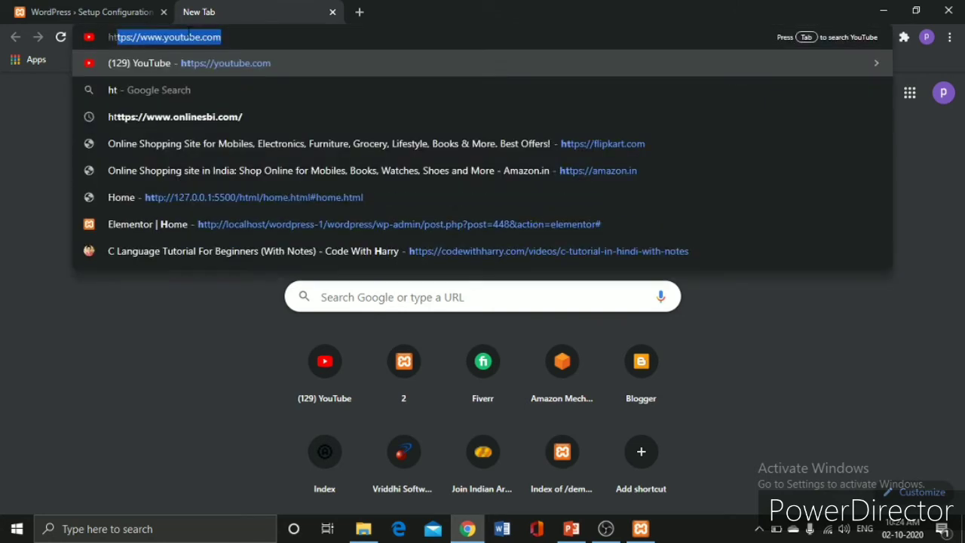
pyautogui.write('p')
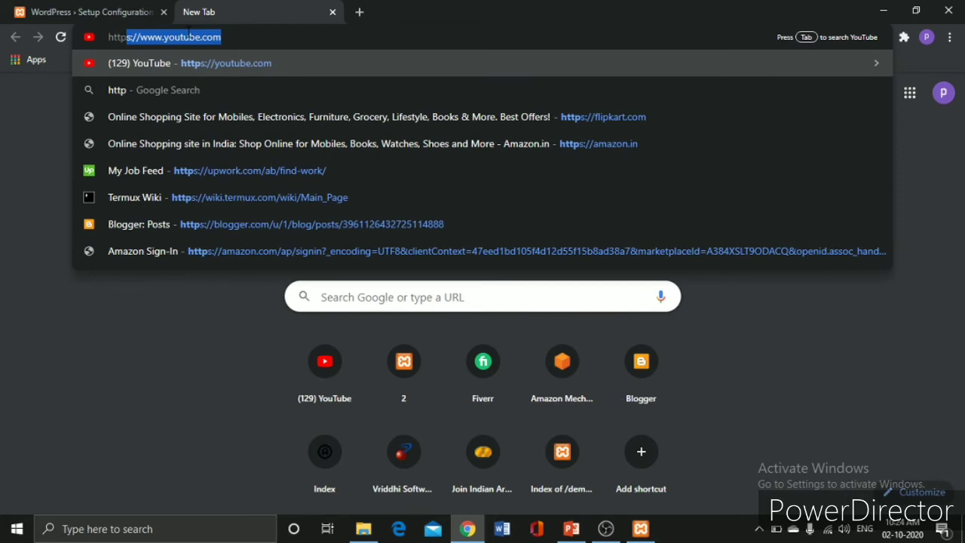
pyautogui.write(':')
pyautogui.press('Right')
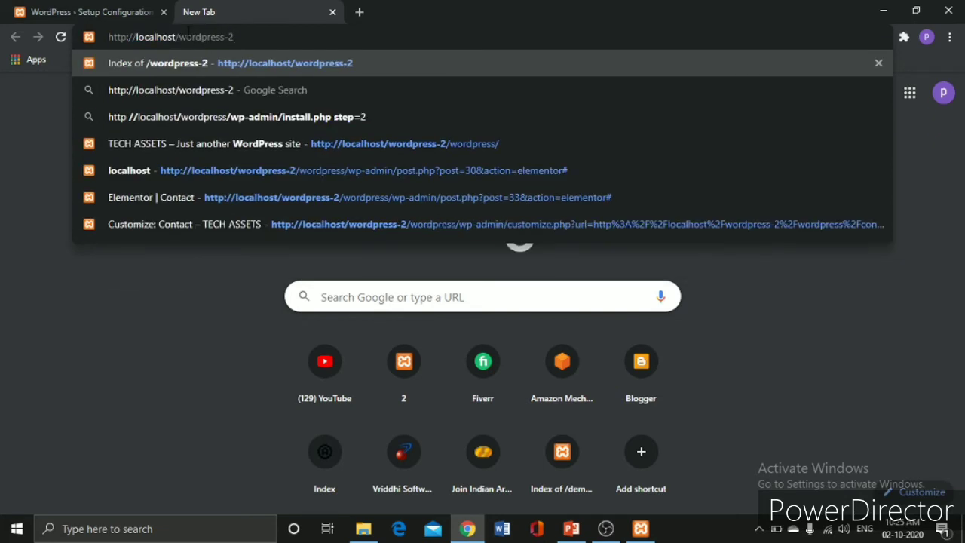
pyautogui.press('BackSpace')
pyautogui.press('BackSpace')
pyautogui.press('BackSpace')
pyautogui.press('BackSpace')
pyautogui.press('BackSpace')
pyautogui.press('BackSpace')
pyautogui.press('BackSpace')
pyautogui.press('BackSpace')
pyautogui.press('BackSpace')
pyautogui.press('BackSpace')
pyautogui.press('BackSpace')
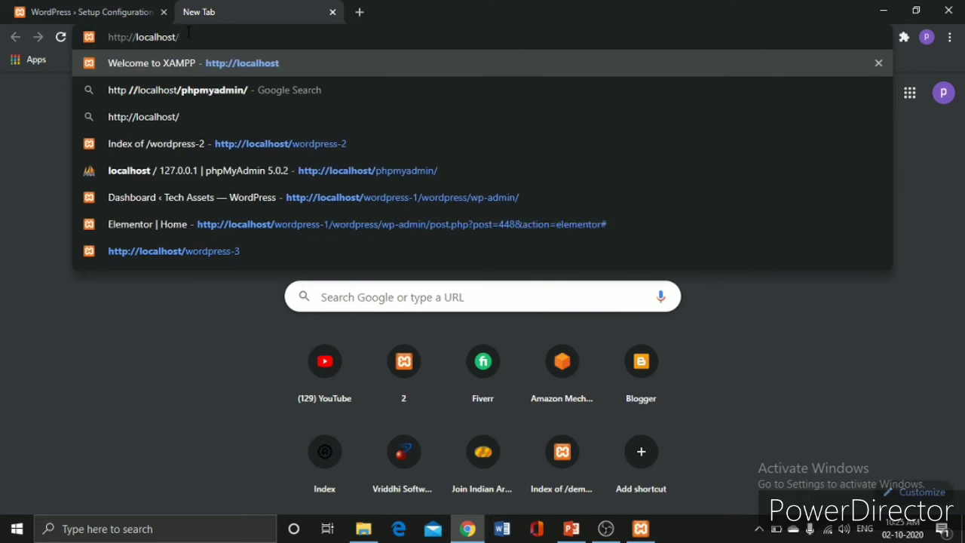
pyautogui.write('phpmyadmin/')
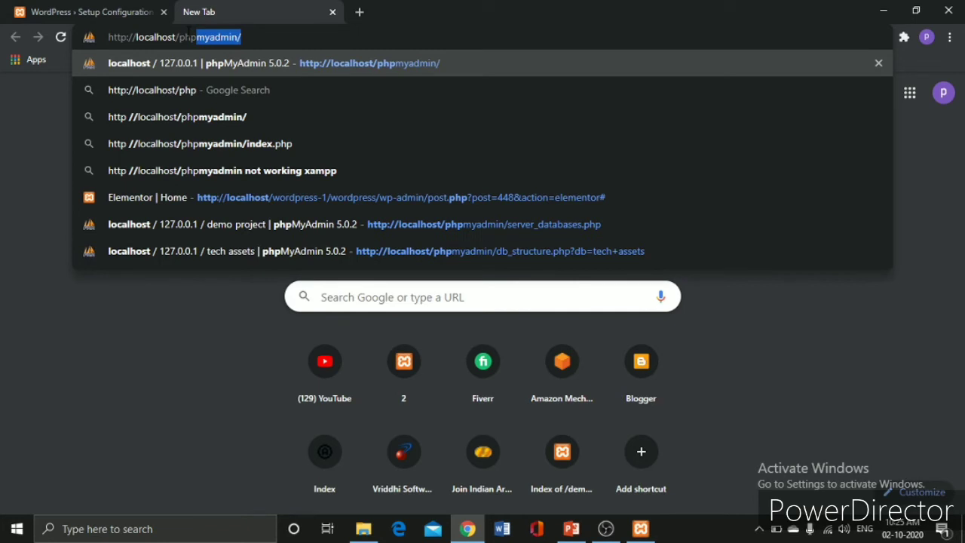
pyautogui.press('Down')
pyautogui.press('Up')
pyautogui.press('Return')
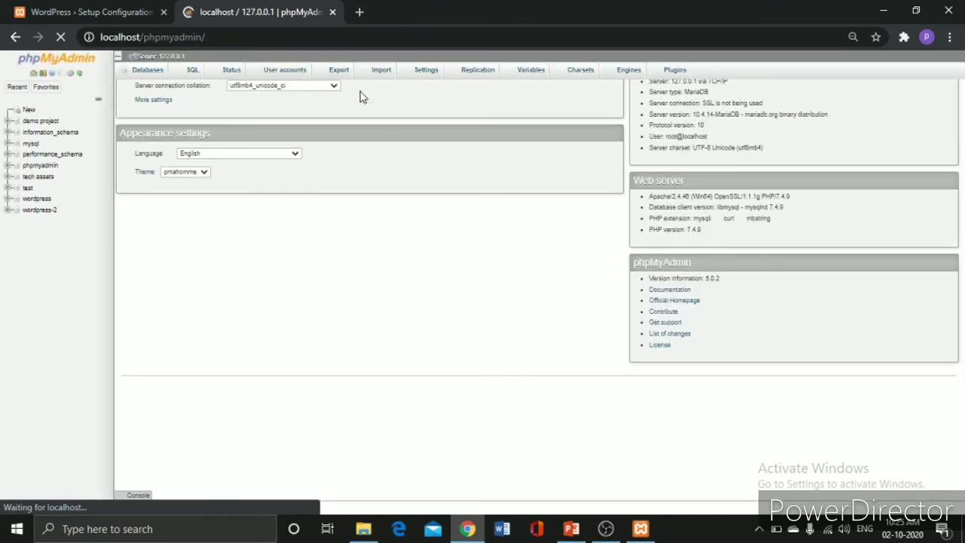
# - Create a database named wordpress-3 with the utf8mb4_general_ci collation, and close the phpMyAdmin tab
pyautogui.click(158, 73)
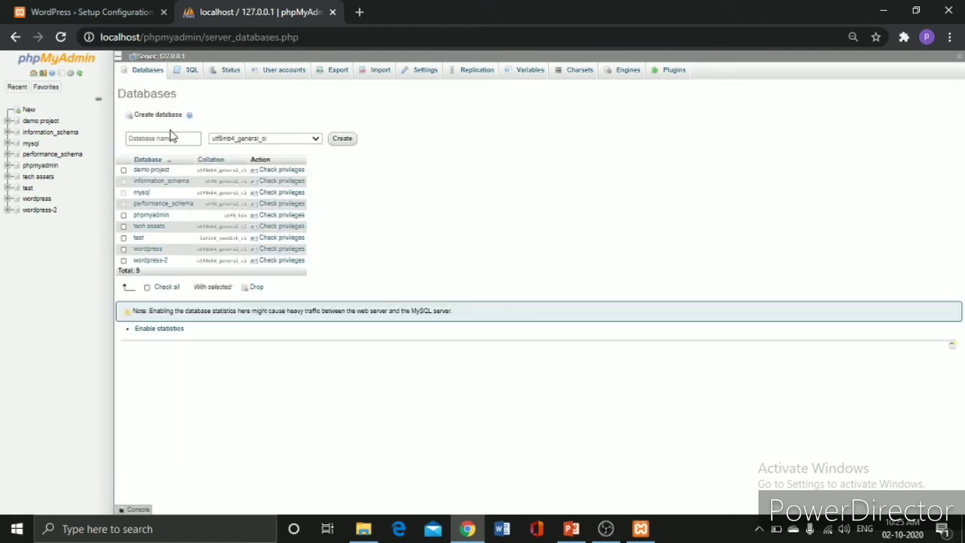
pyautogui.click(171, 137)
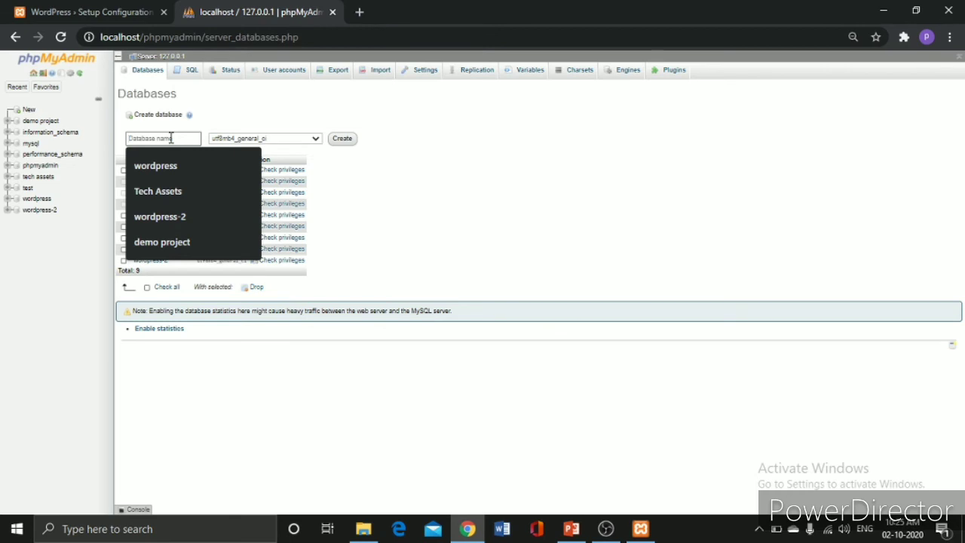
pyautogui.write('w')
pyautogui.press('Down')
pyautogui.press('Down')
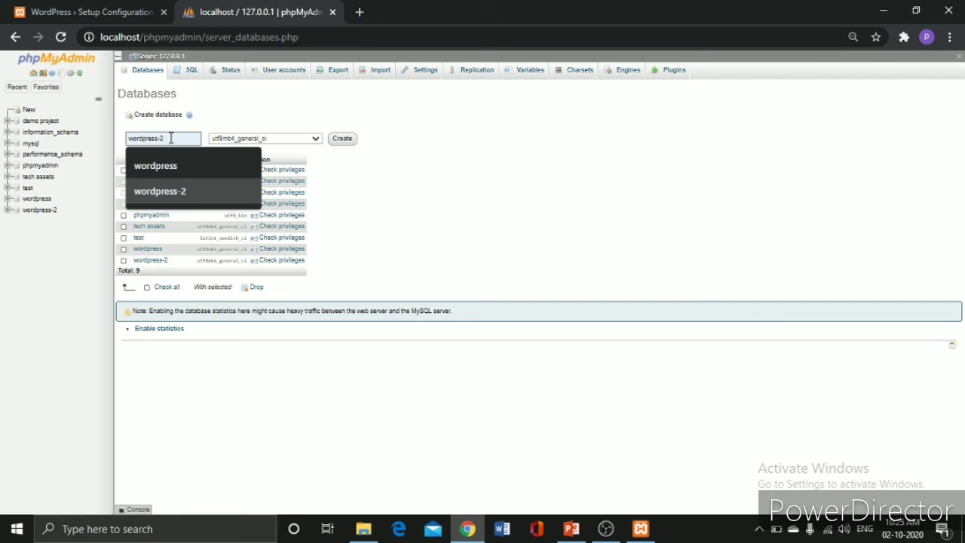
pyautogui.press('Up')
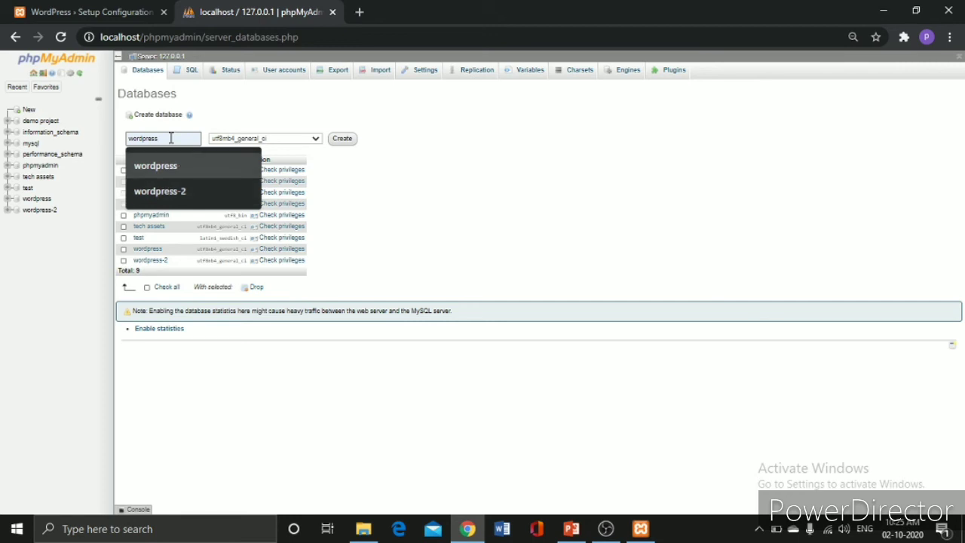
pyautogui.press('Escape')
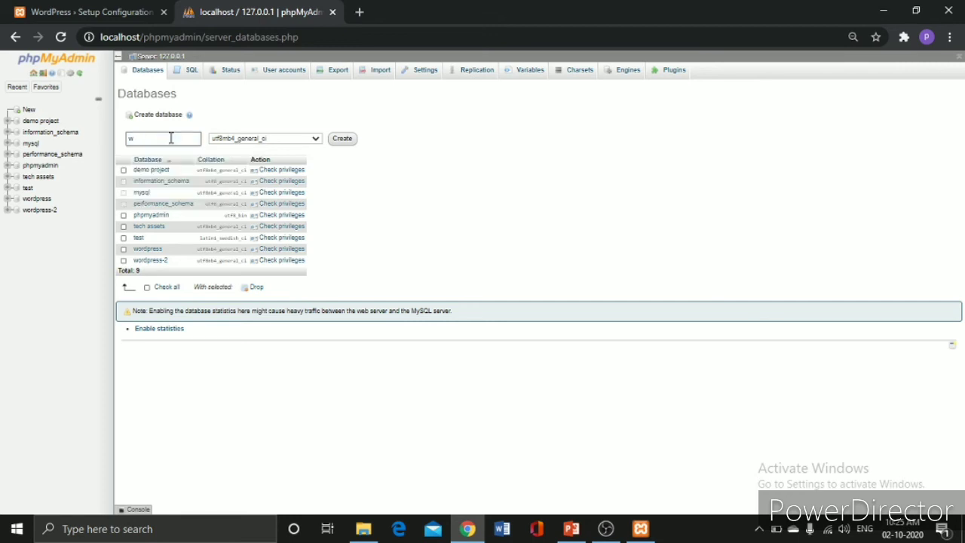
pyautogui.press('BackSpace')
pyautogui.write('ordp')
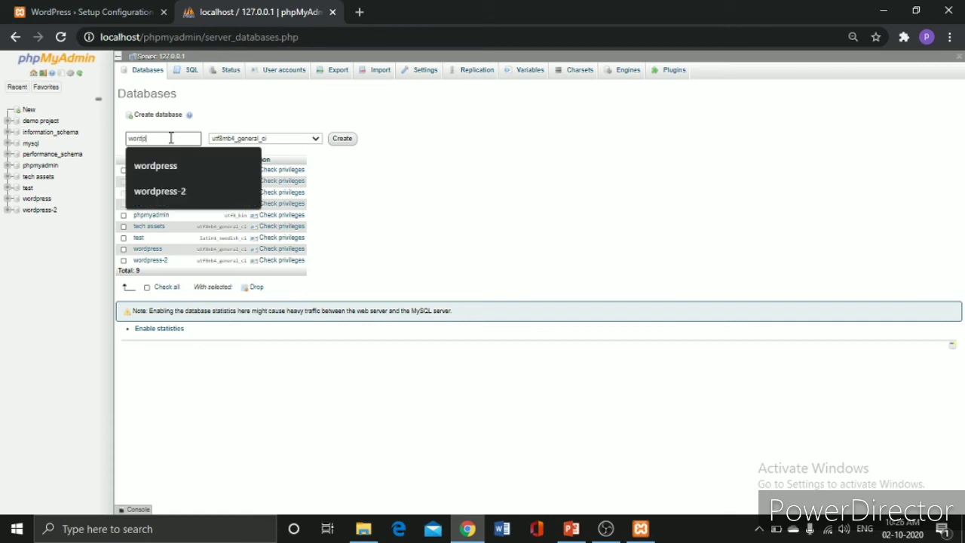
pyautogui.write('ress-3')
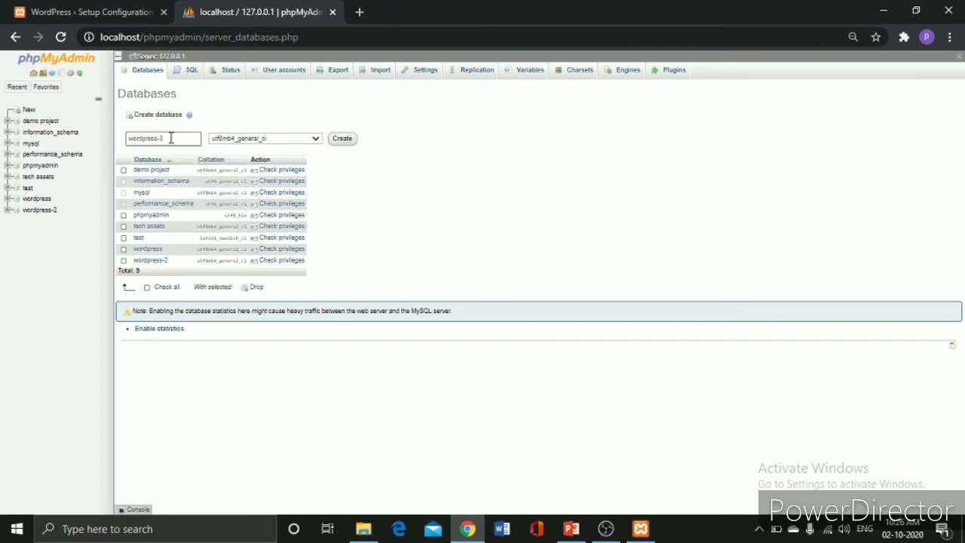
pyautogui.click(341, 142)
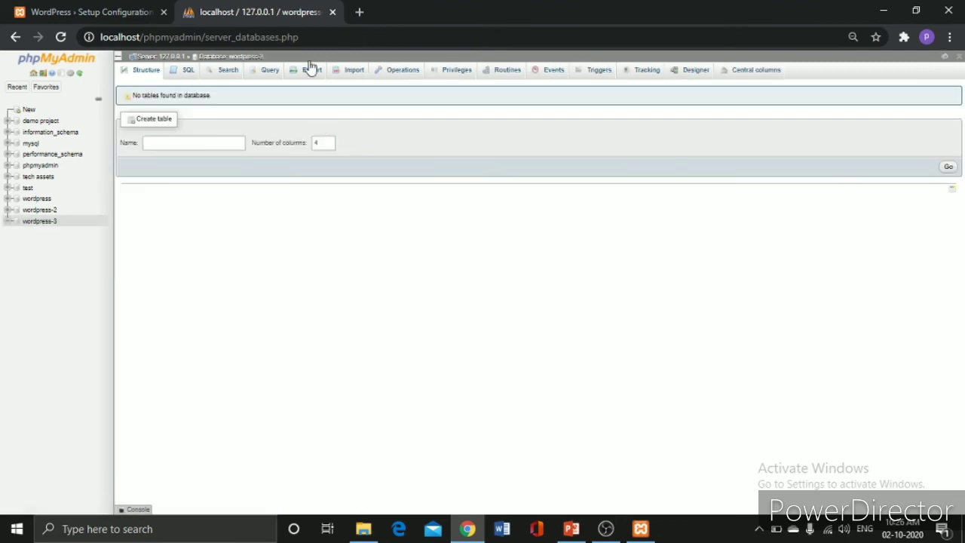
pyautogui.click(333, 13)
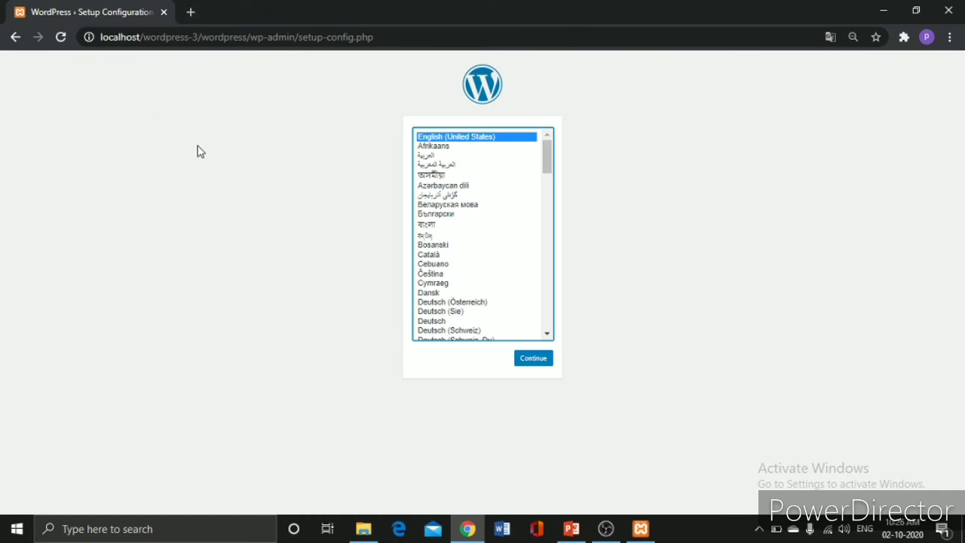
# - Continue the WordPress setup in English (United States), and enter wordpress-3 as the database name and root as the username
pyautogui.click(536, 356)
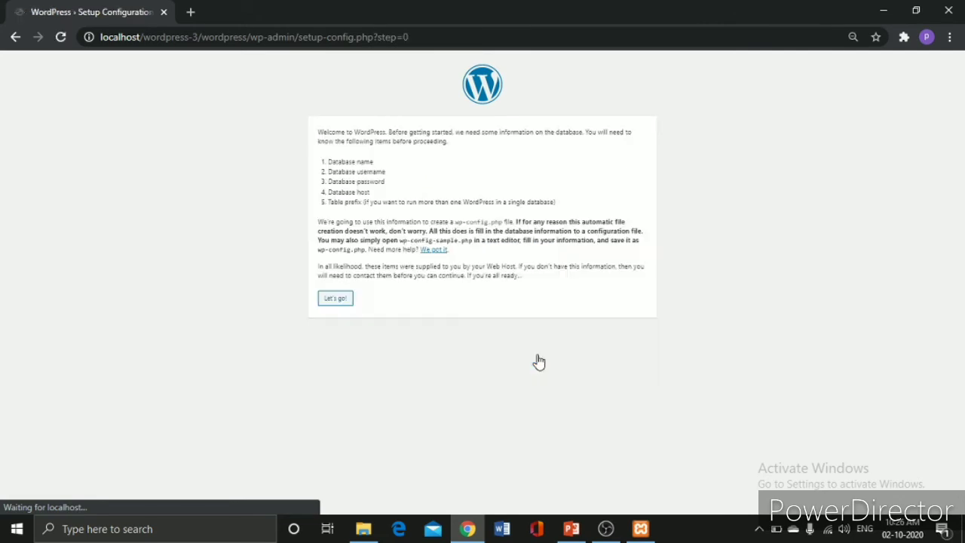
pyautogui.click(327, 298)
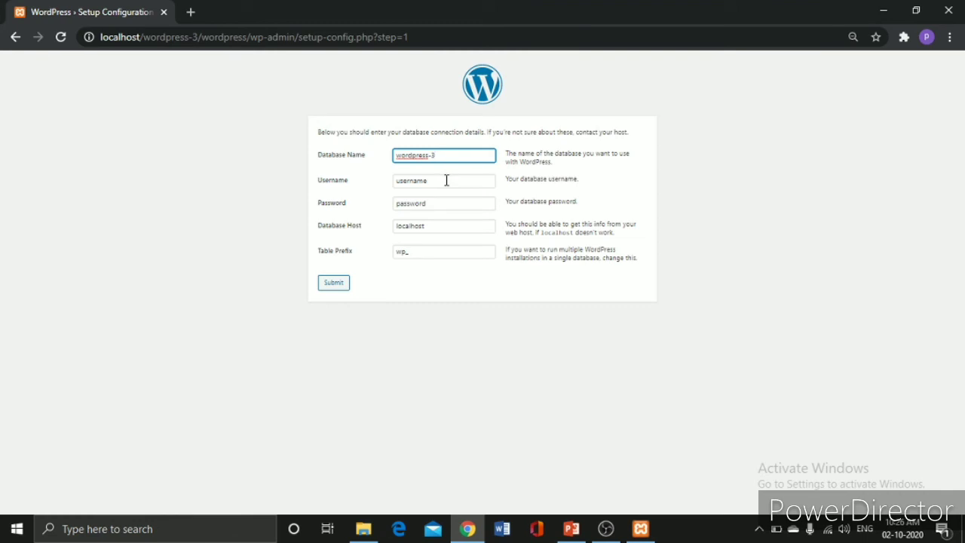
pyautogui.click(448, 180)
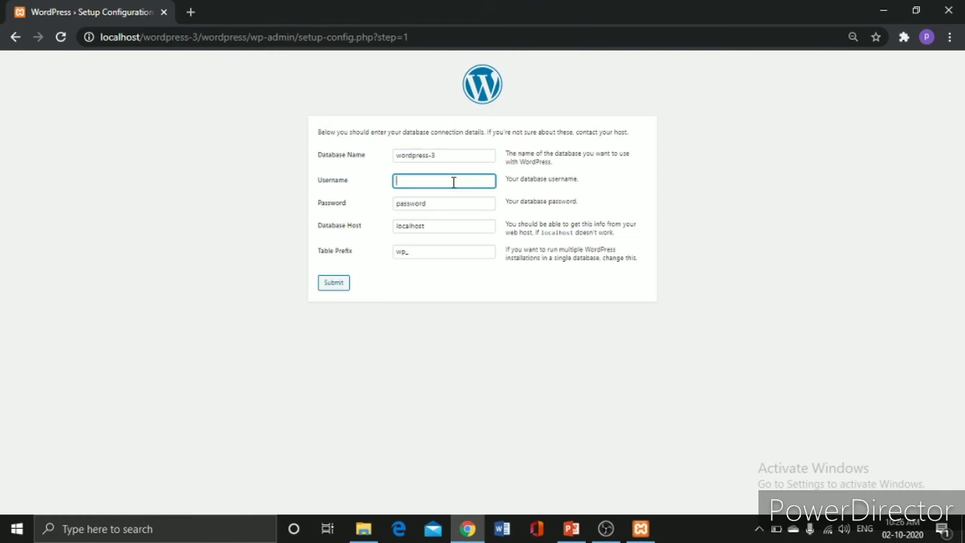
pyautogui.write('r')
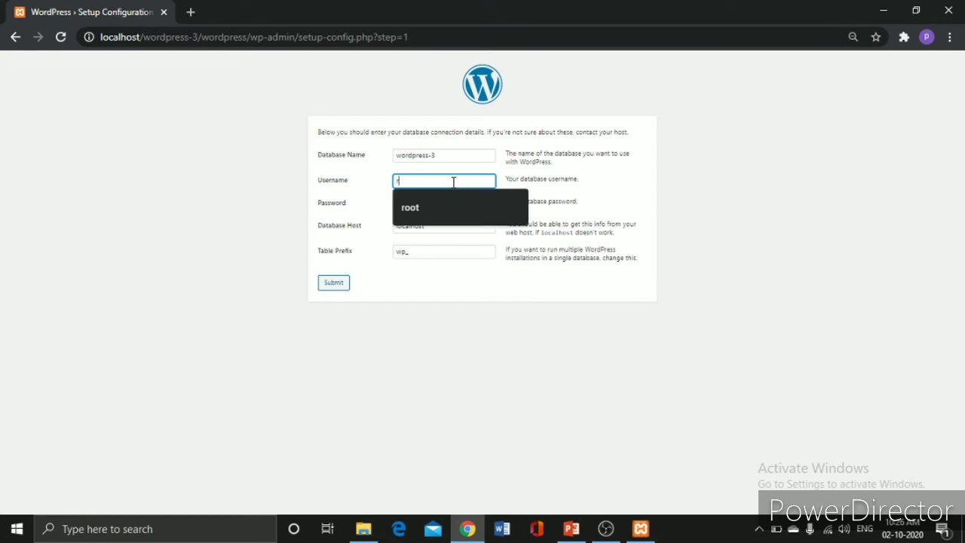
pyautogui.write('oot')
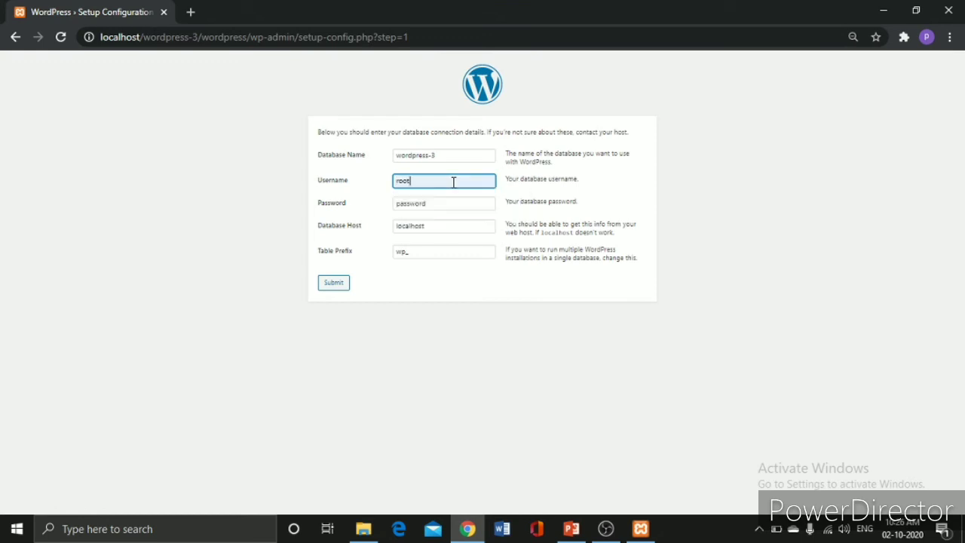
# - Leave the database password empty and submit the connection details with host localhost and table prefix wp_
pyautogui.click(444, 208)
pyautogui.press('BackSpace')
pyautogui.press('BackSpace')
pyautogui.press('BackSpace')
pyautogui.press('BackSpace')
pyautogui.press('BackSpace')
pyautogui.press('BackSpace')
pyautogui.press('BackSpace')
pyautogui.press('BackSpace')
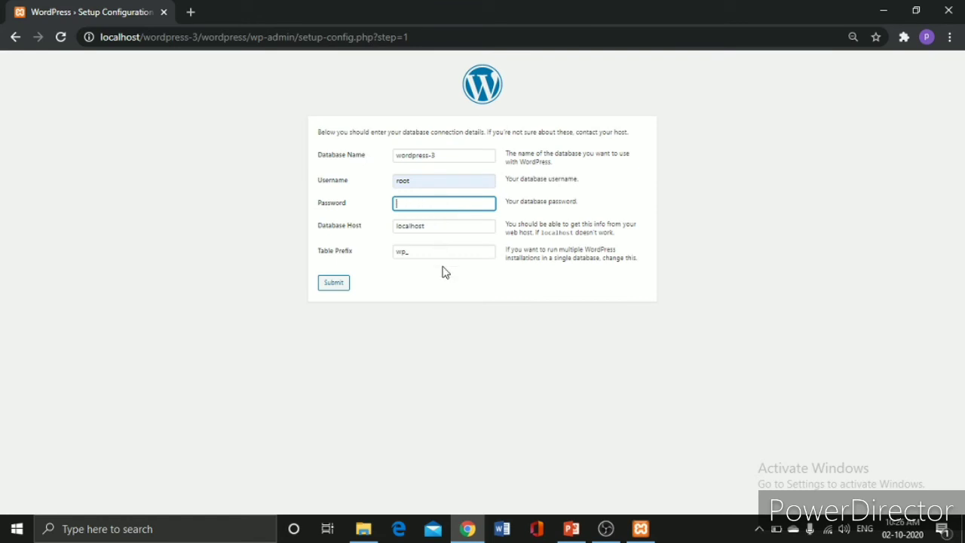
pyautogui.click(334, 283)
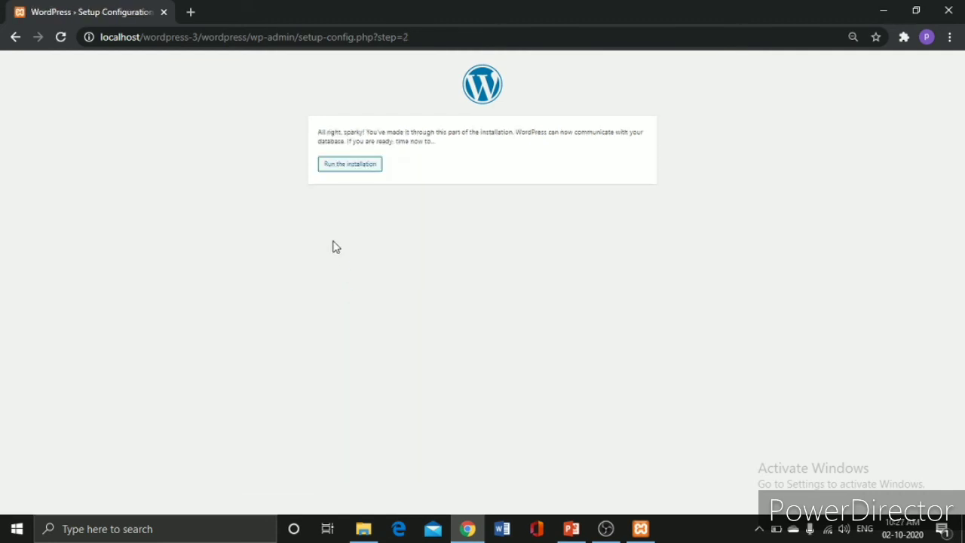
# - Run the installation, enter "Demo project" as the site title, and confirm the use of a weak password
pyautogui.click(352, 172)
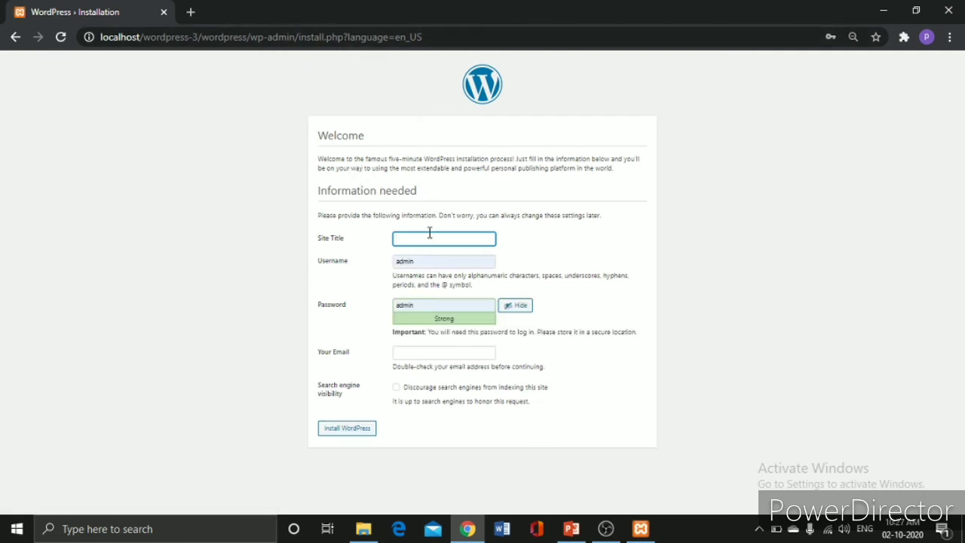
pyautogui.write('de')
pyautogui.press('Down')
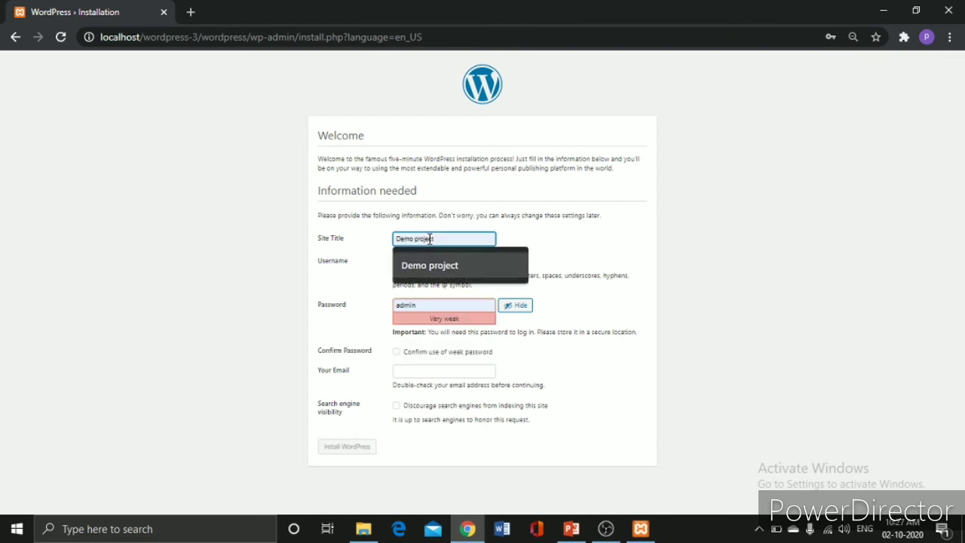
pyautogui.press('Return')
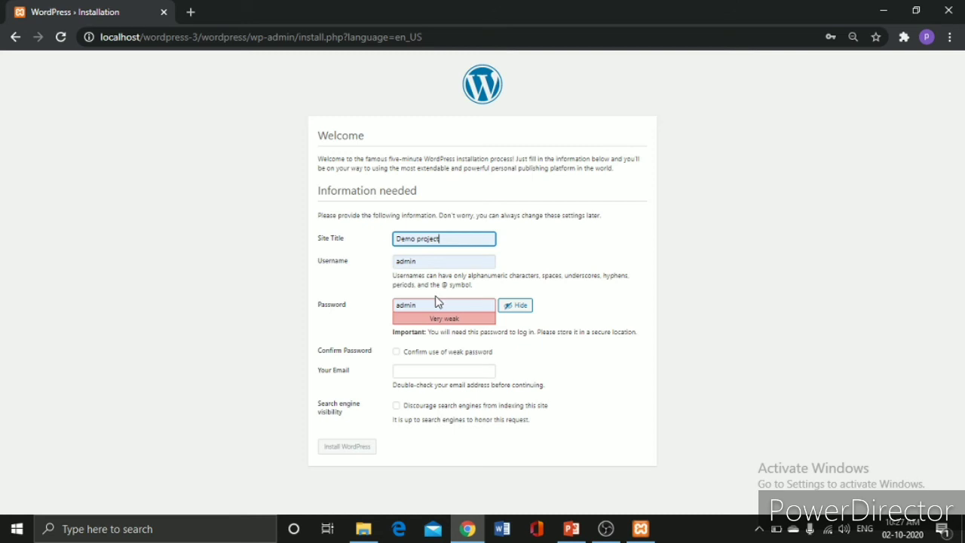
pyautogui.click(396, 352)
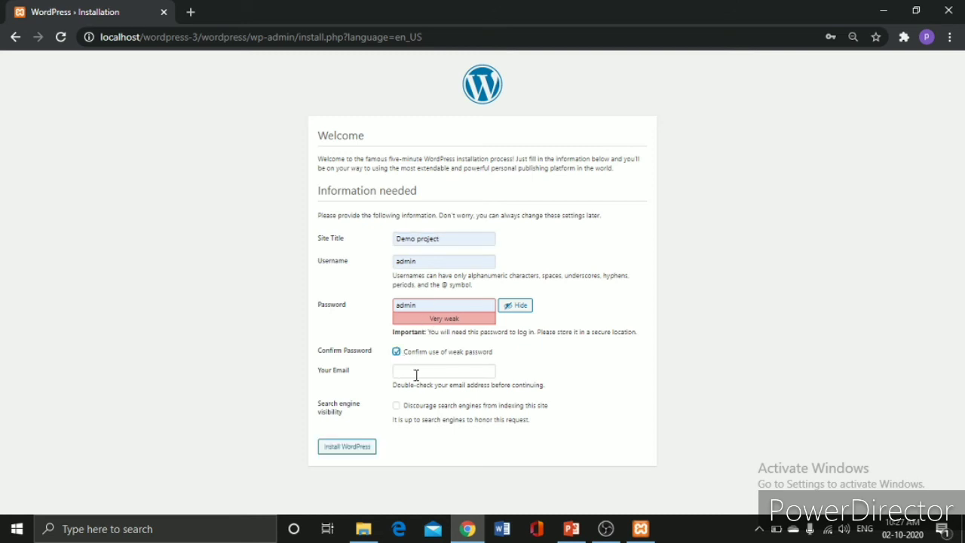
# - Fill in the administrator's e-mail address and install WordPress, dismissing the browser's password warning
pyautogui.click(416, 371)
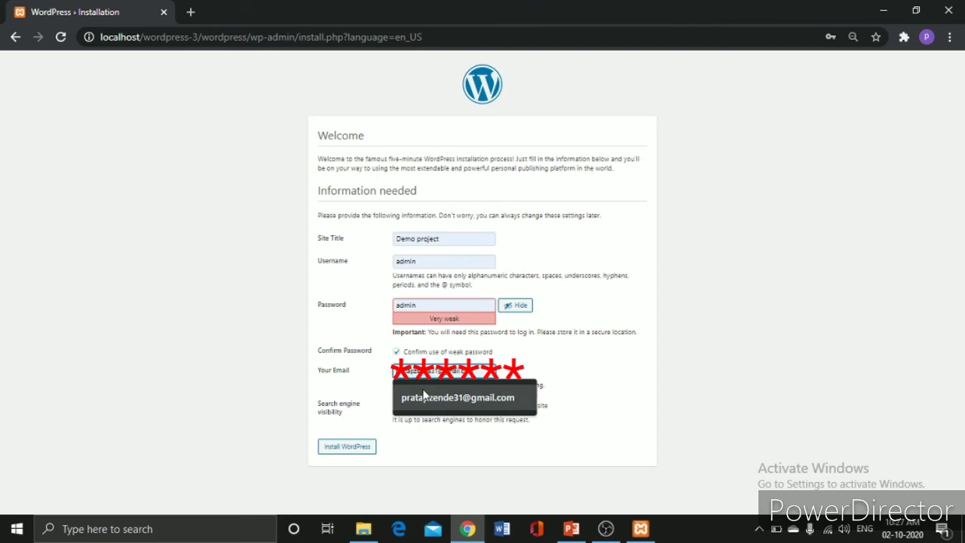
pyautogui.click(423, 397)
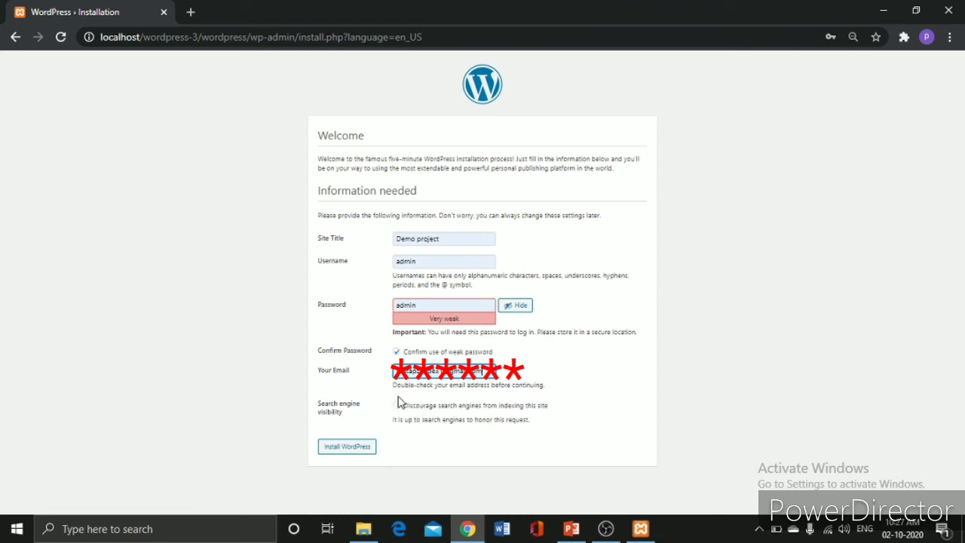
pyautogui.click(368, 447)
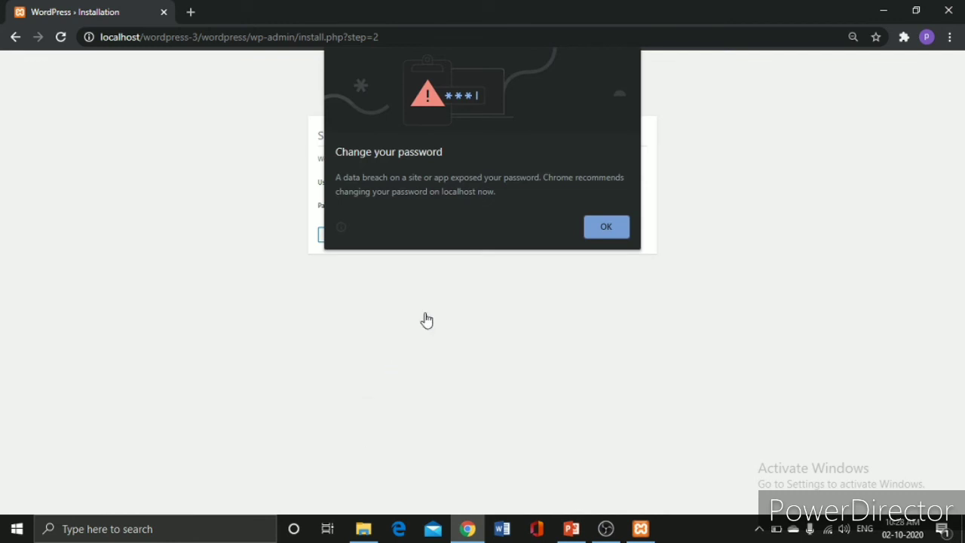
pyautogui.click(592, 228)
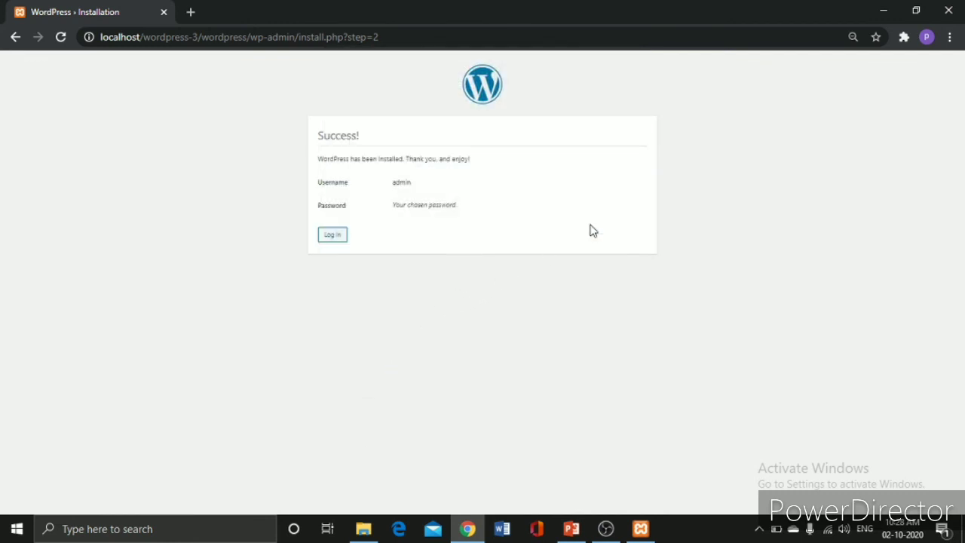
# - Log in to WordPress with the prefilled credentials and Remember Me enabled, dismissing the browser's password warning
pyautogui.click(336, 237)
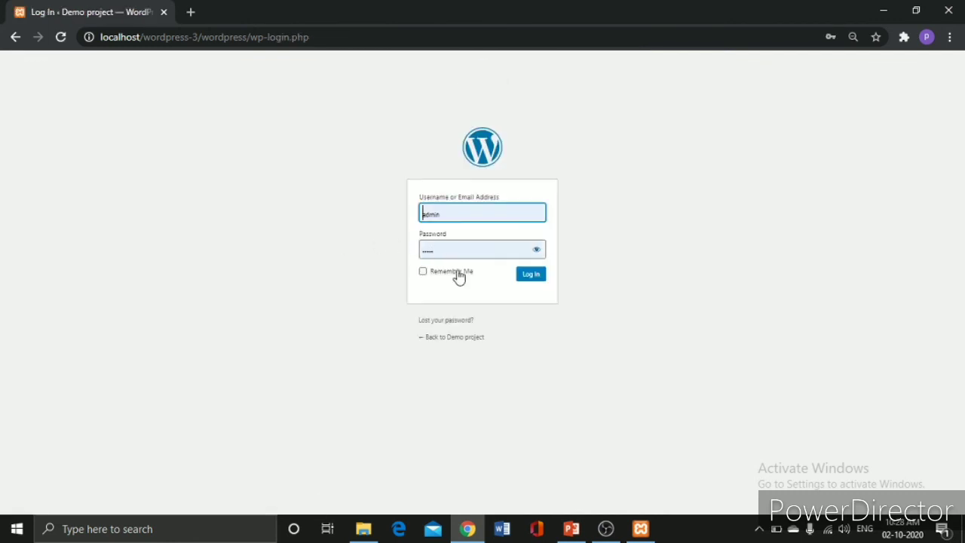
pyautogui.click(423, 272)
pyautogui.click(525, 278)
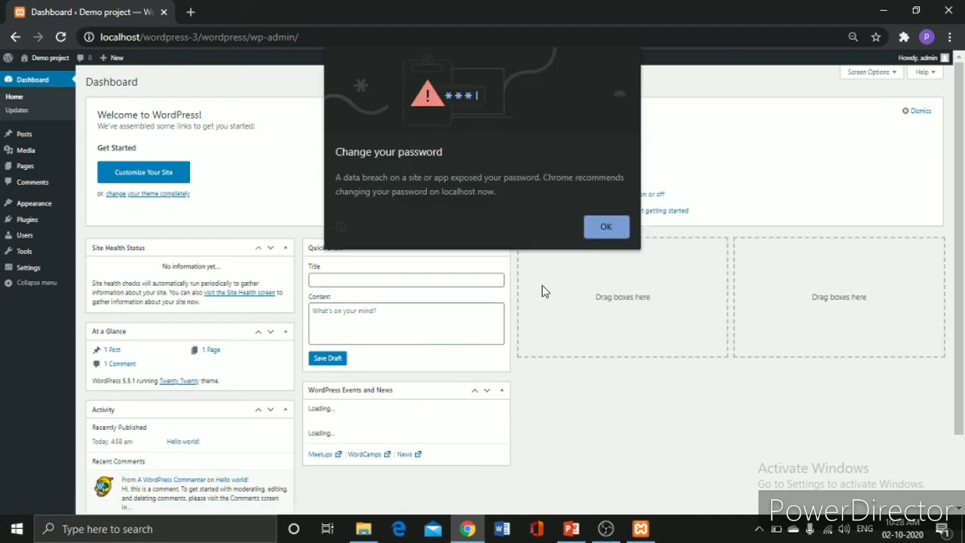
pyautogui.click(600, 228)
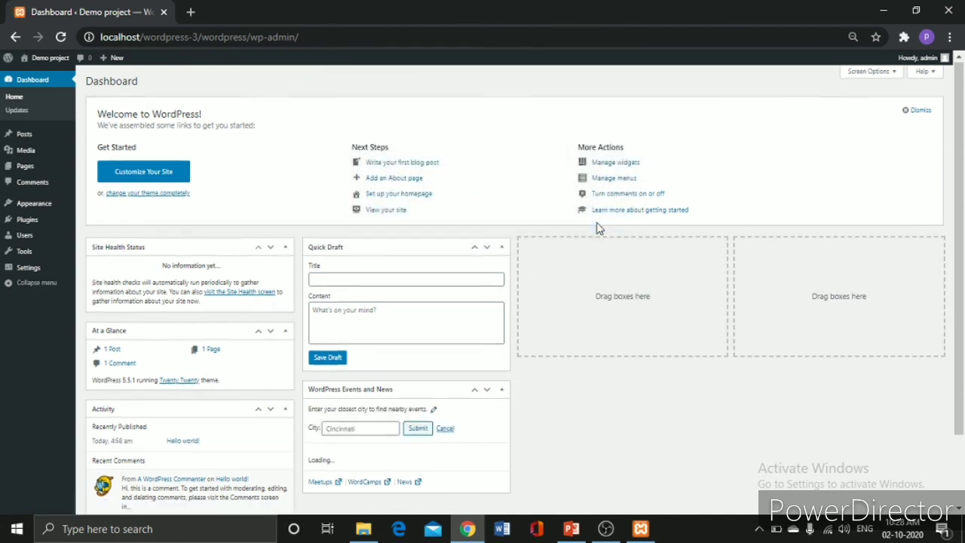
# - Look over the dashboard, then open the Demo project site in a new tab and view its home page
pyautogui.scroll(-2, 599, 228)
pyautogui.scroll(2, 600, 228)
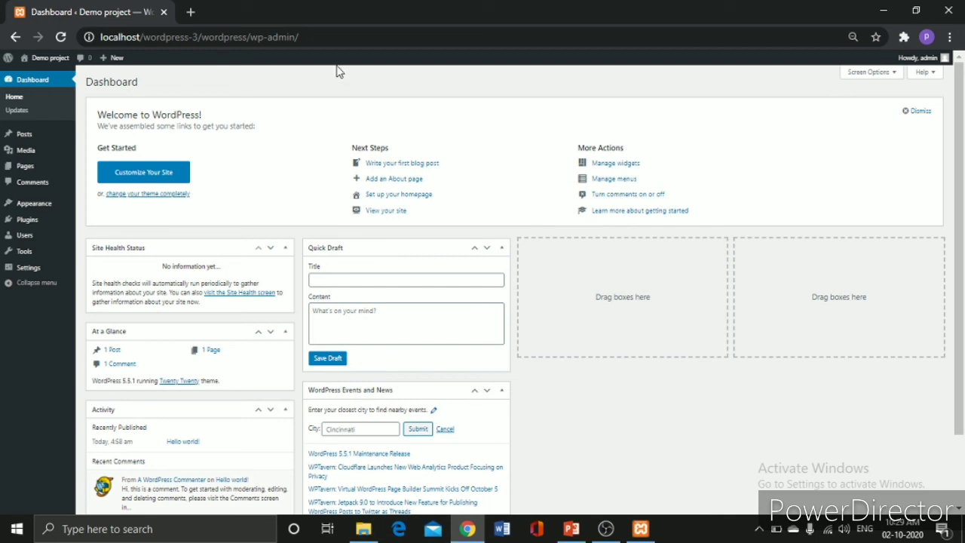
pyautogui.rightClick(47, 58)
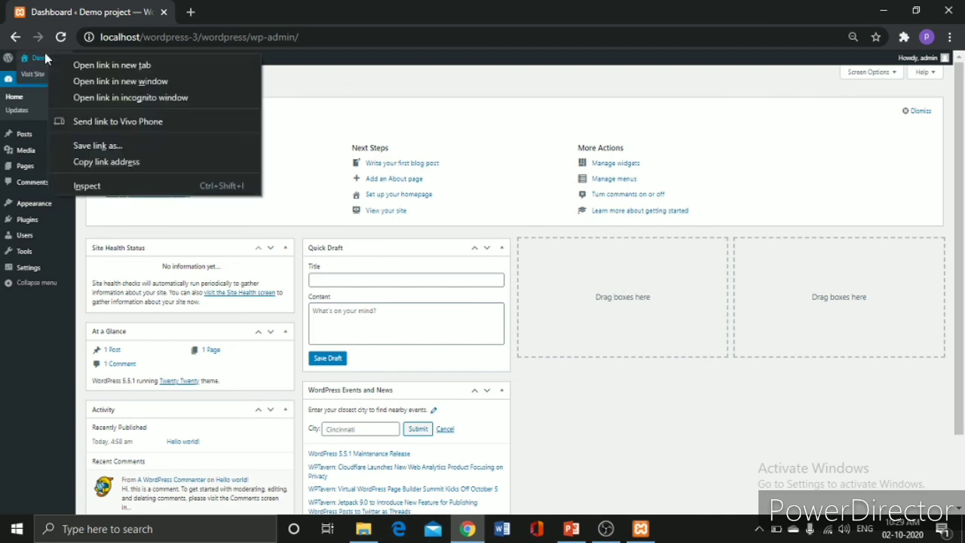
pyautogui.click(97, 68)
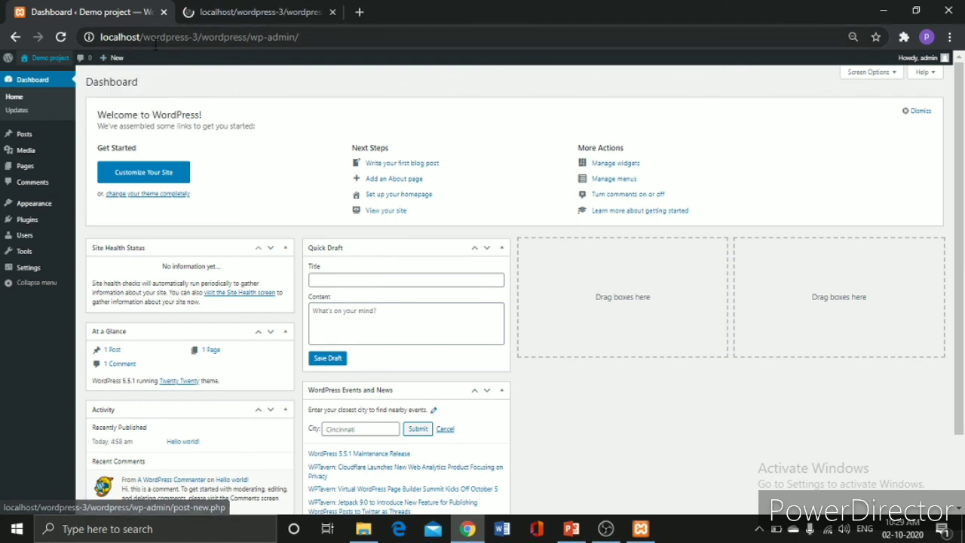
pyautogui.click(204, 12)
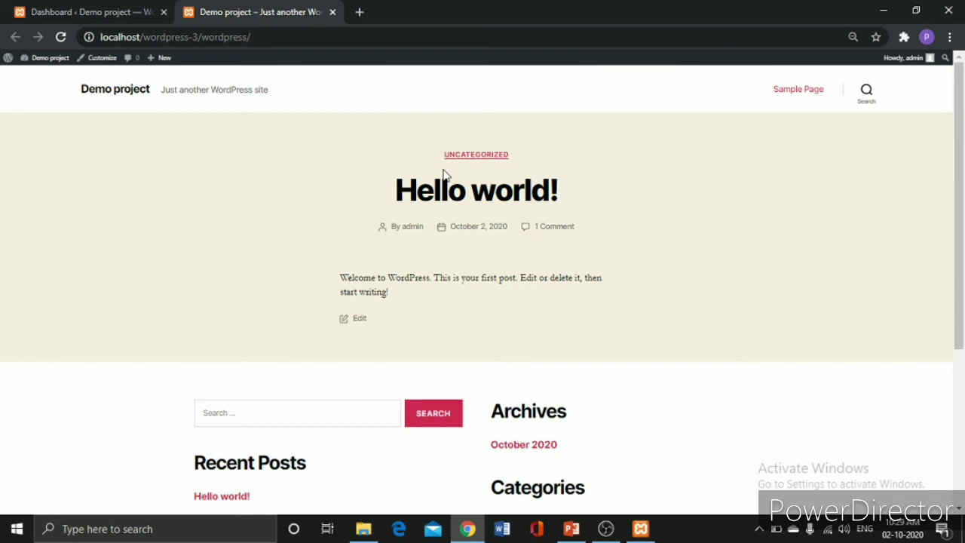
pyautogui.scroll(-2, 445, 174)
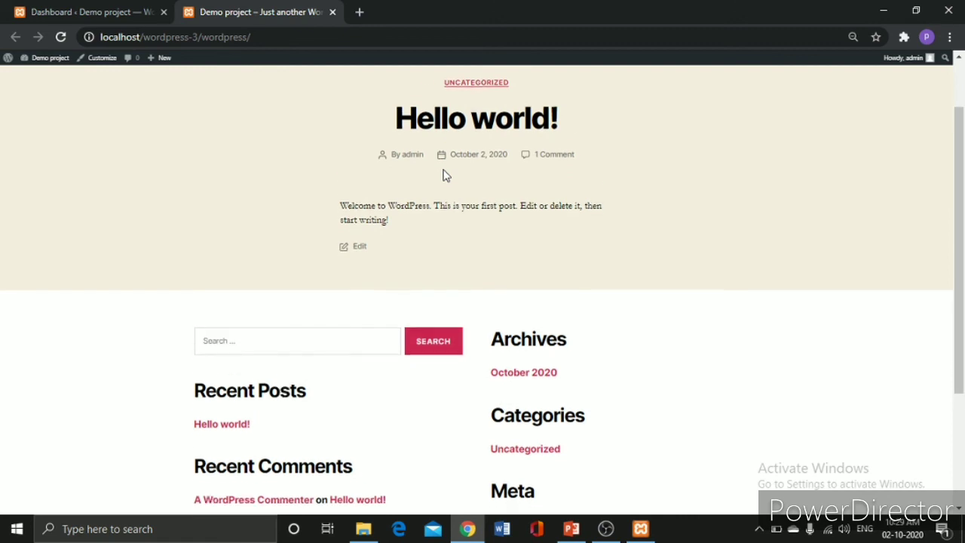